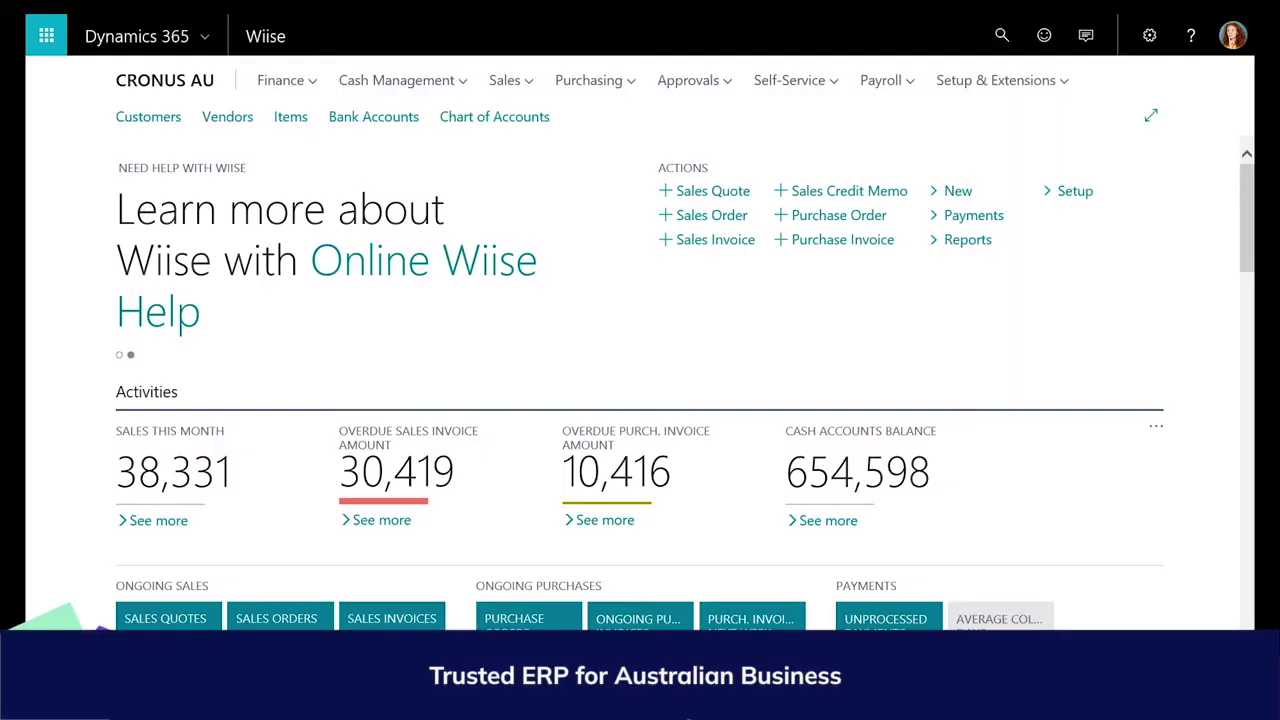
Start a new vendor and, after previewing the Blank, Cash-Payment and Foreign templates, pick Domestic Vendor.
click(962, 191)
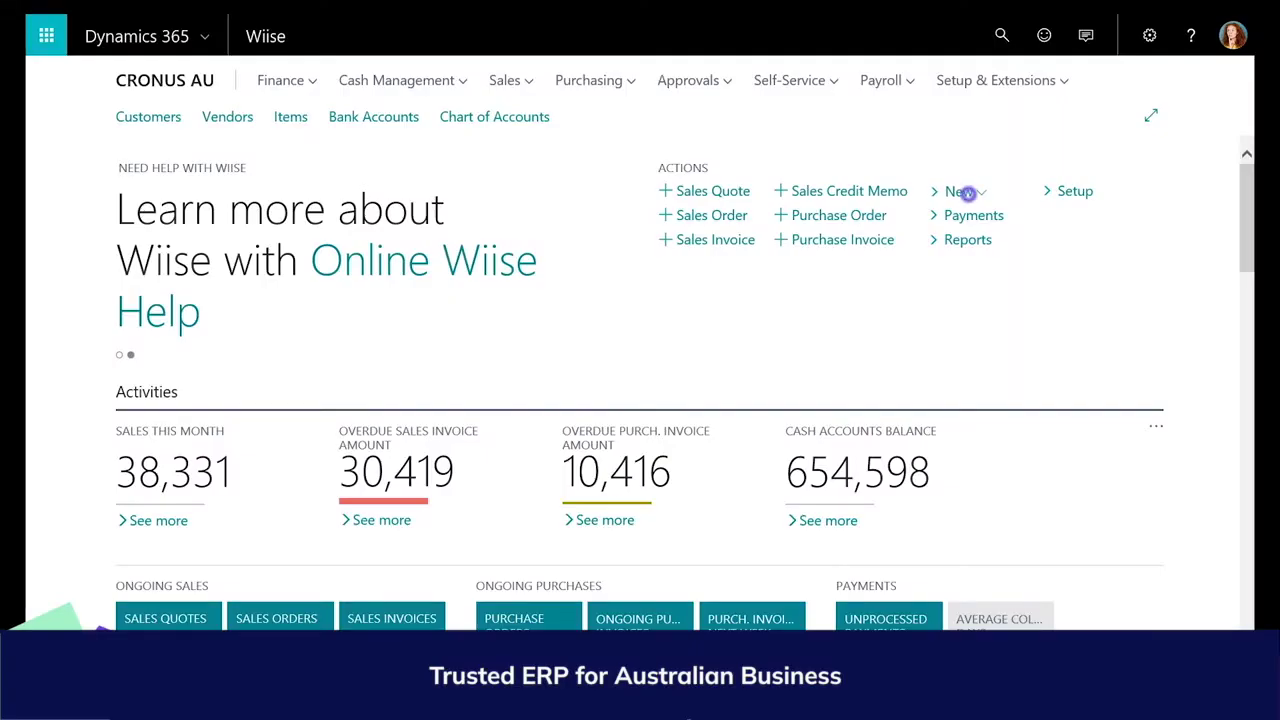
click(935, 256)
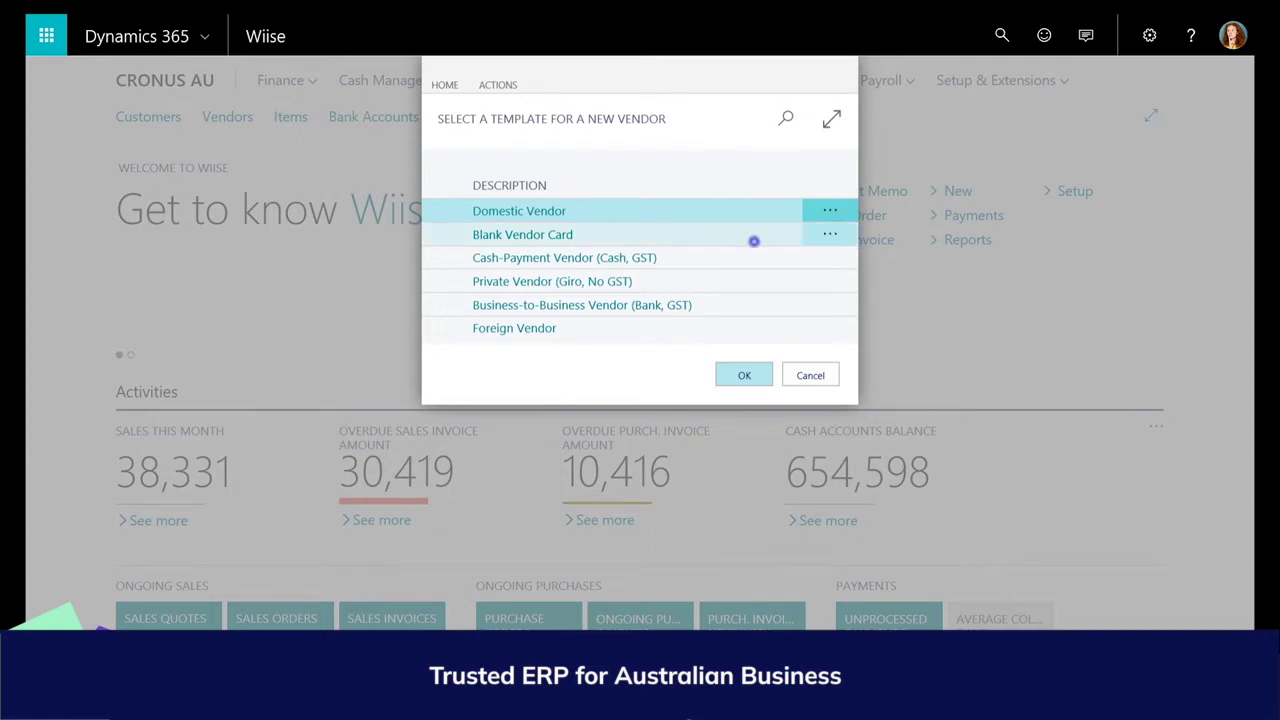
click(752, 240)
click(751, 257)
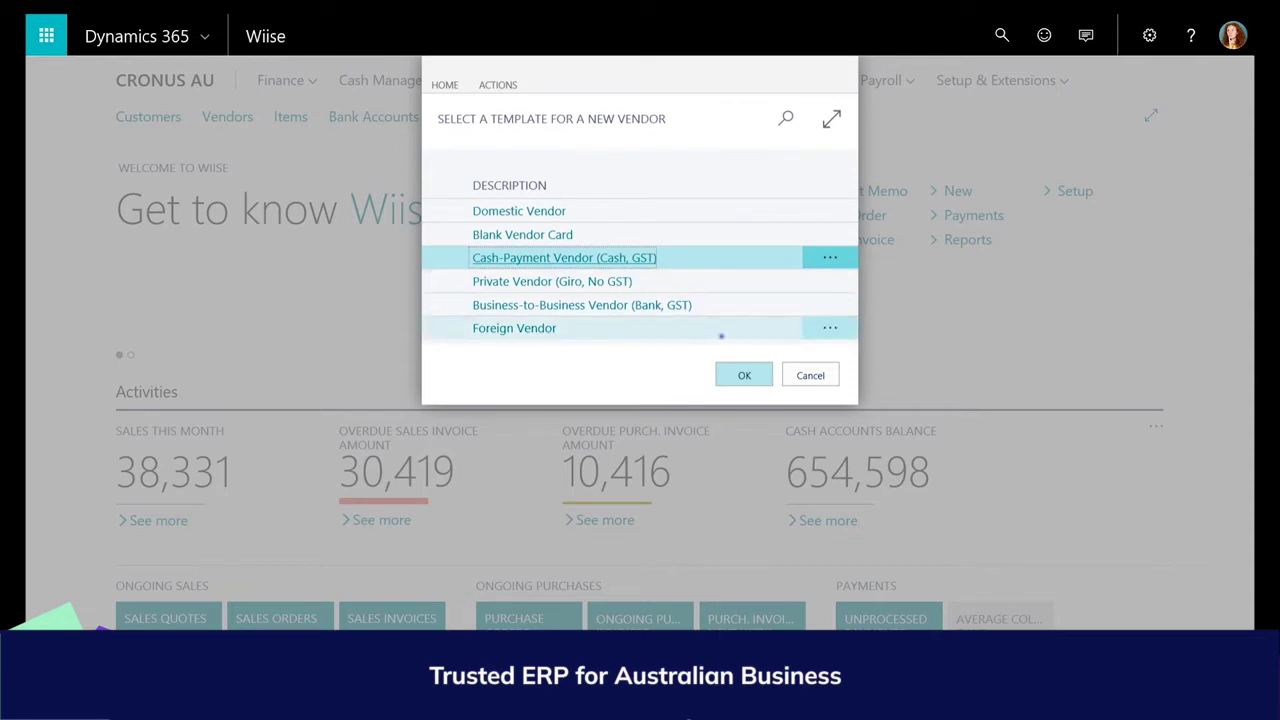
click(722, 332)
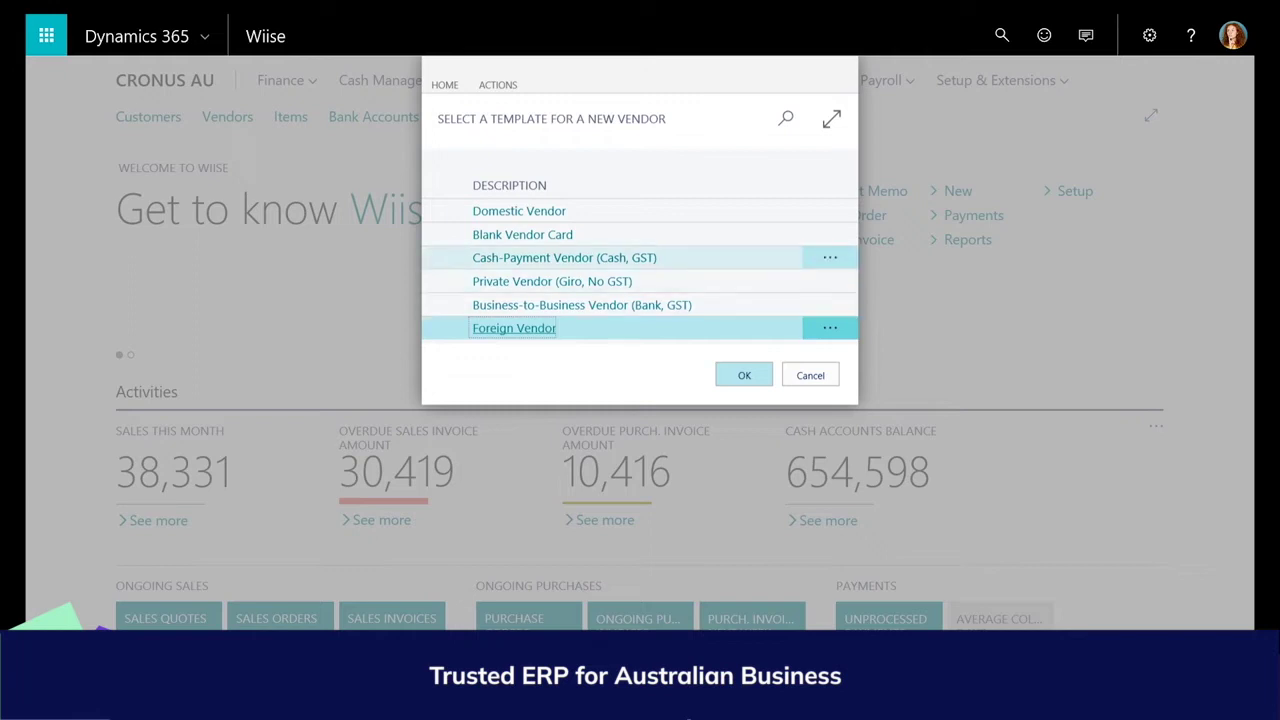
click(707, 219)
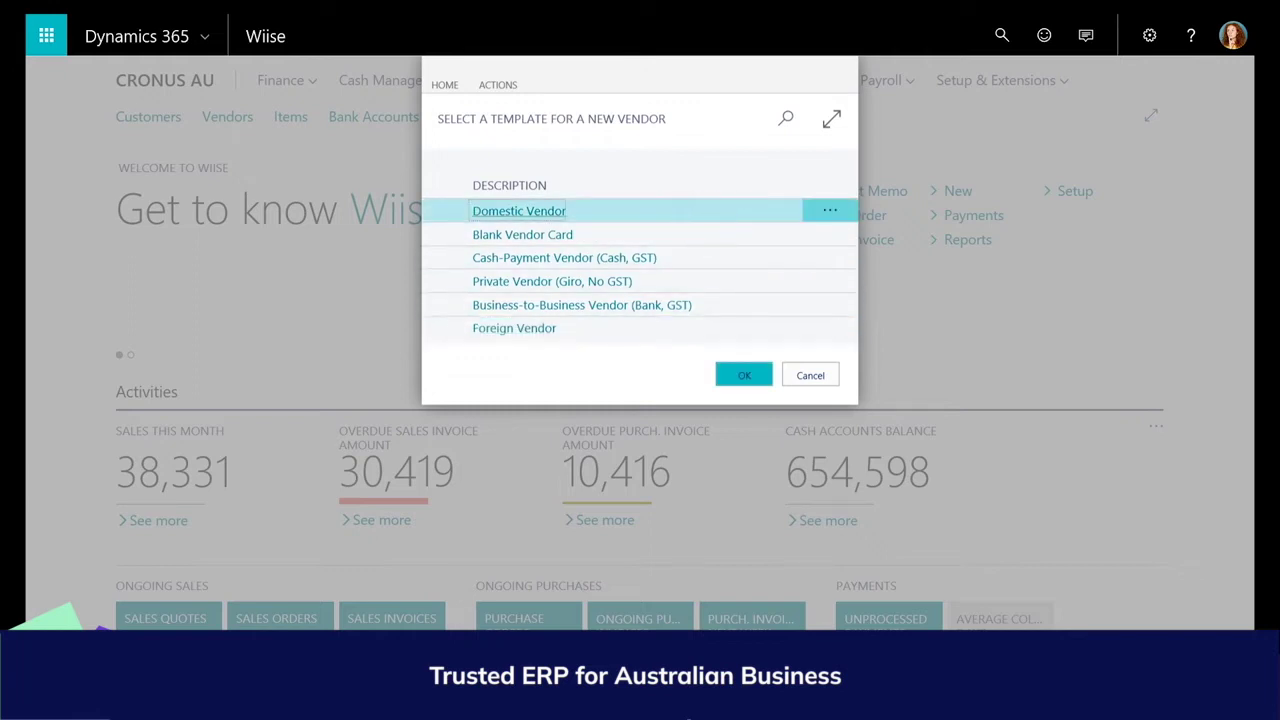
Create vendor V00010 named Microsoft with postcode 2113 and city NORTH RYDE, NSW.
click(744, 375)
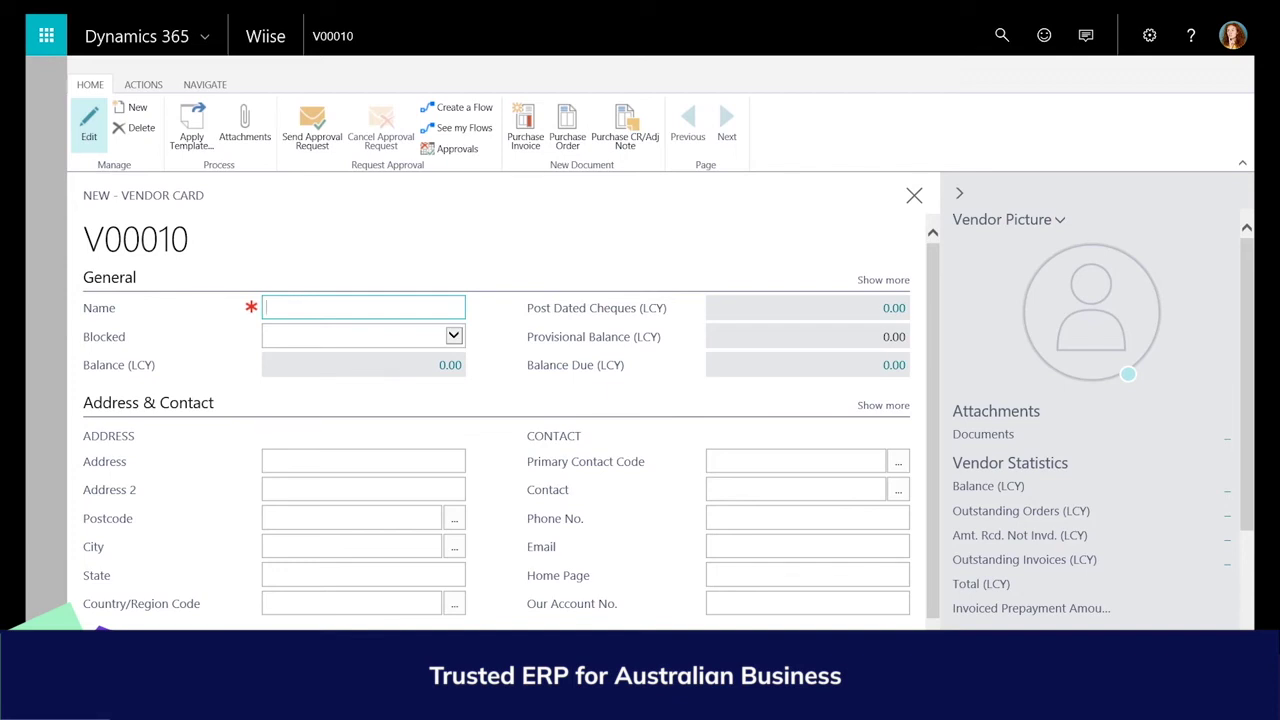
text(Microsoft)
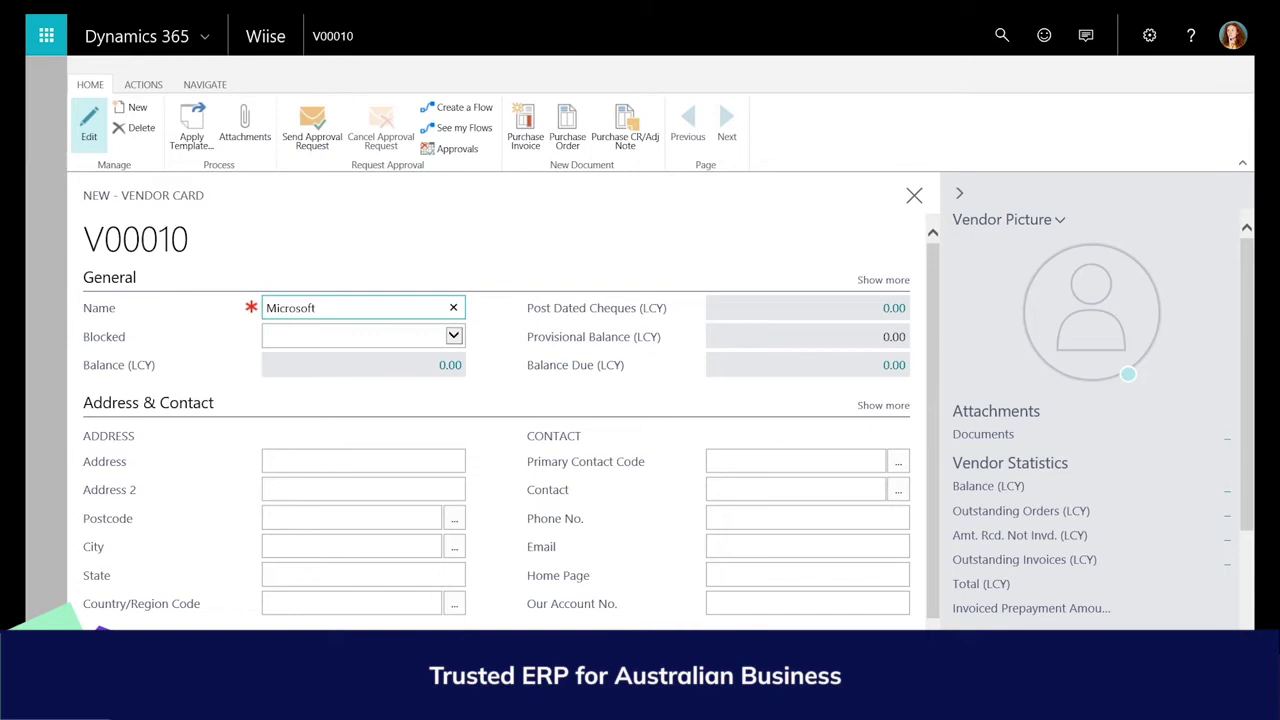
click(392, 518)
text(21)
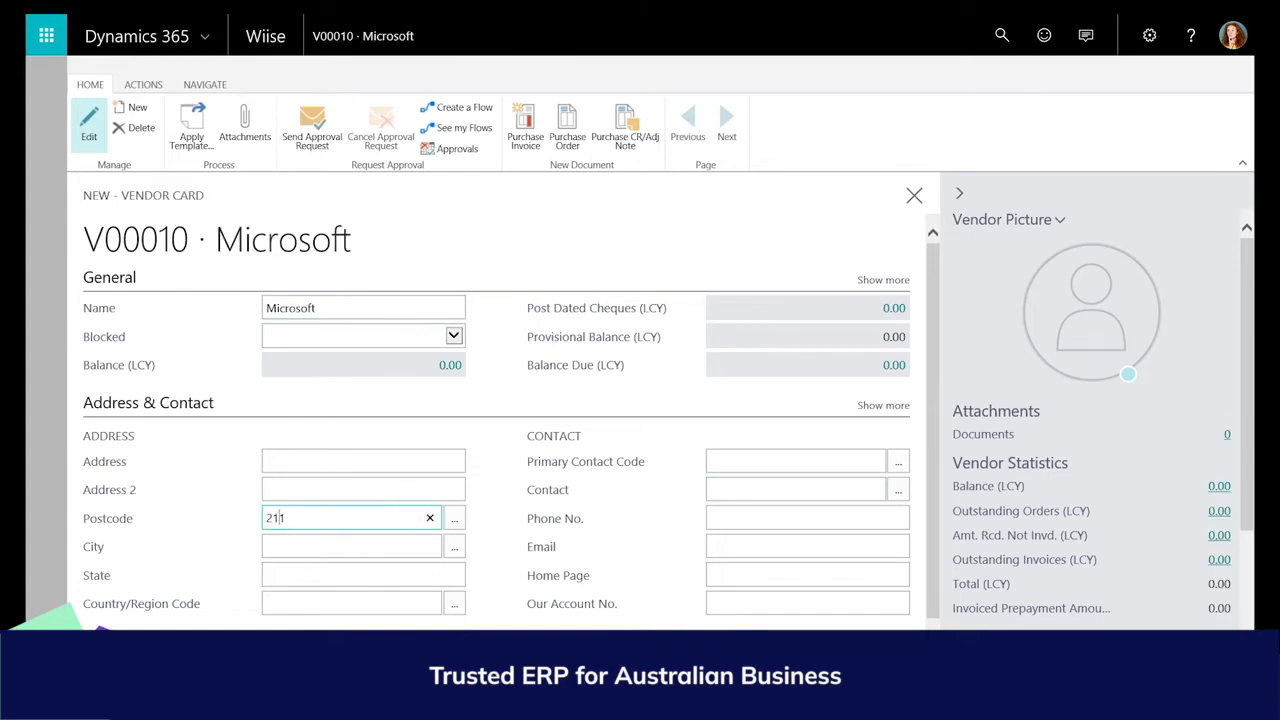
text(13)
key(Tab)
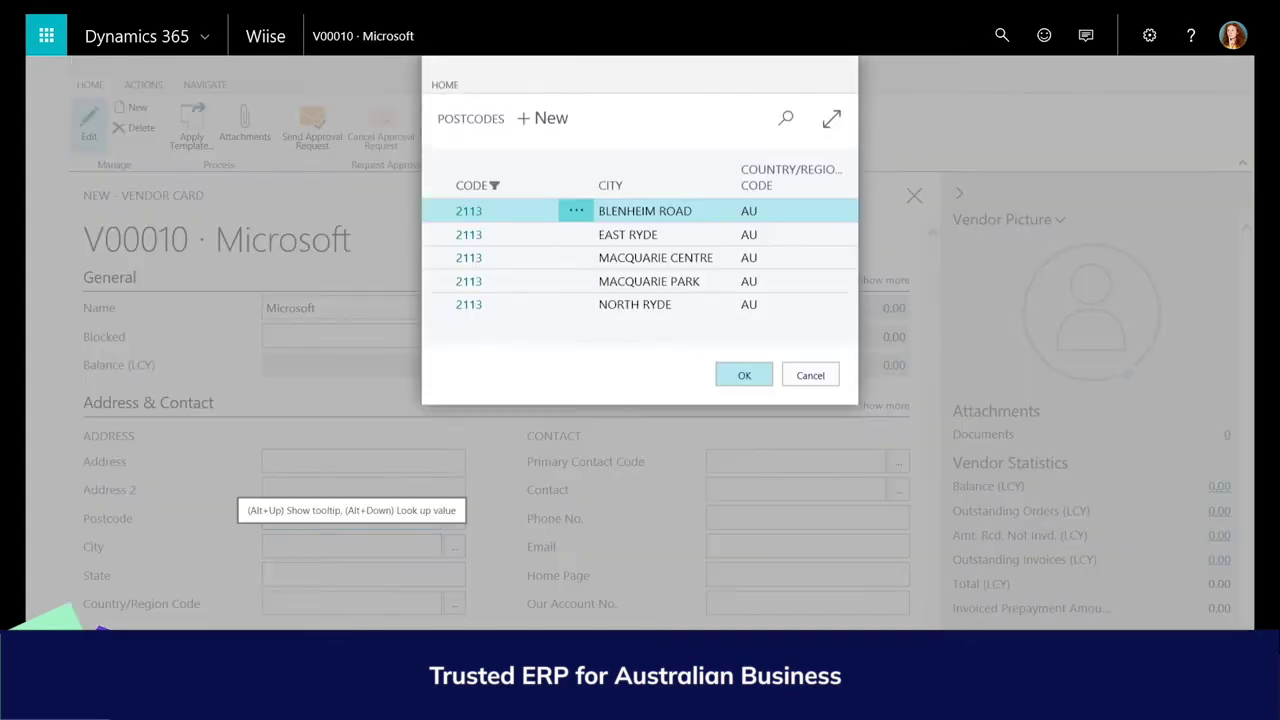
double_click(635, 304)
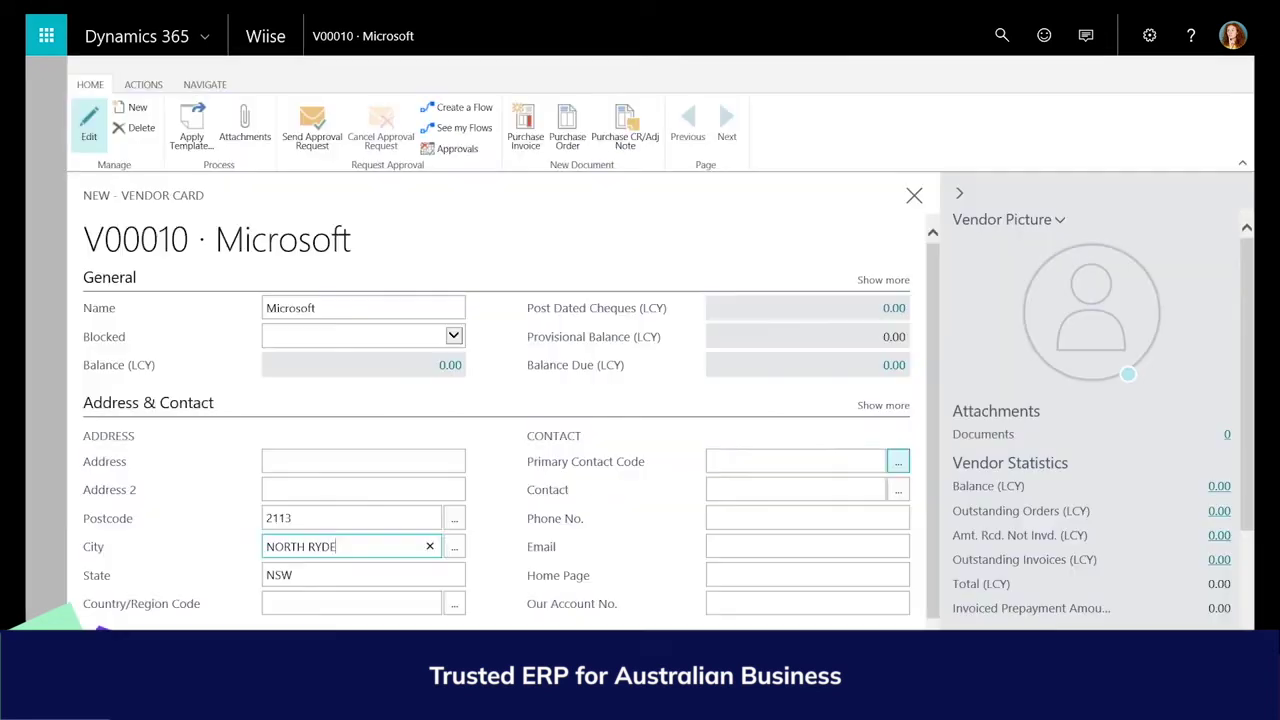
click(898, 463)
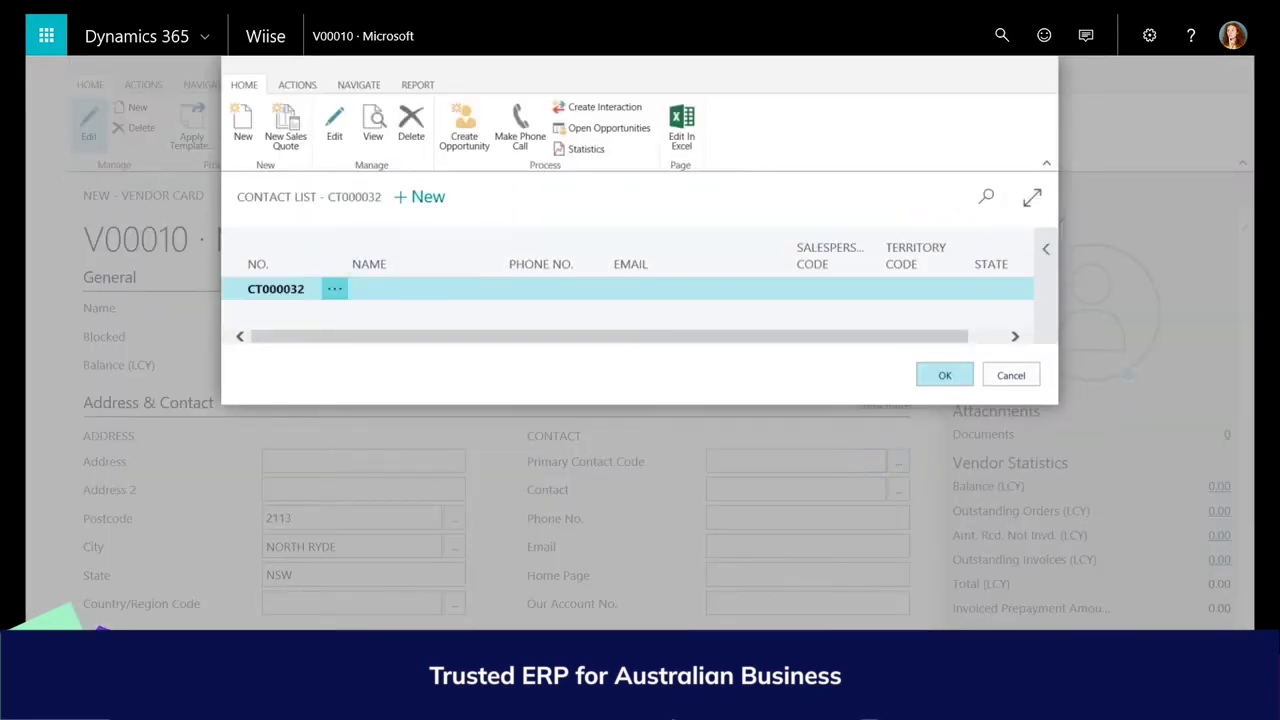
Create a new Person contact with the contact's full name and set it as primary contact.
click(428, 196)
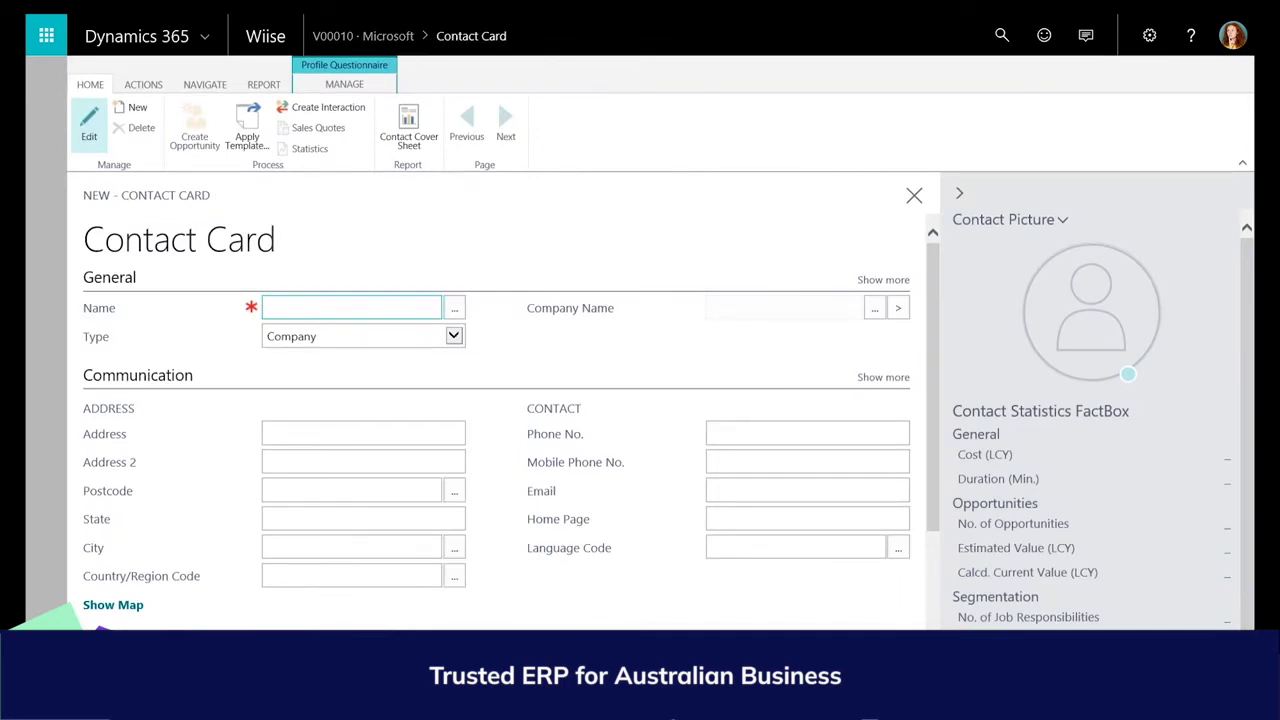
click(454, 336)
click(437, 346)
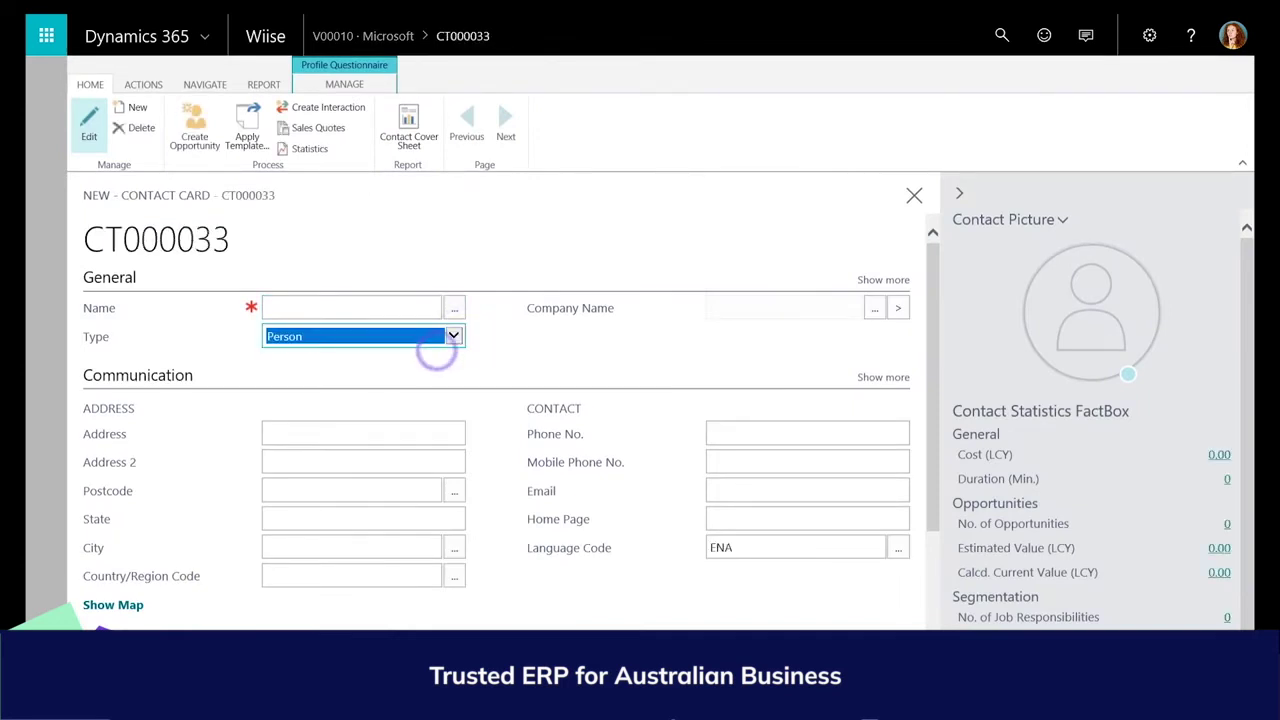
click(349, 300)
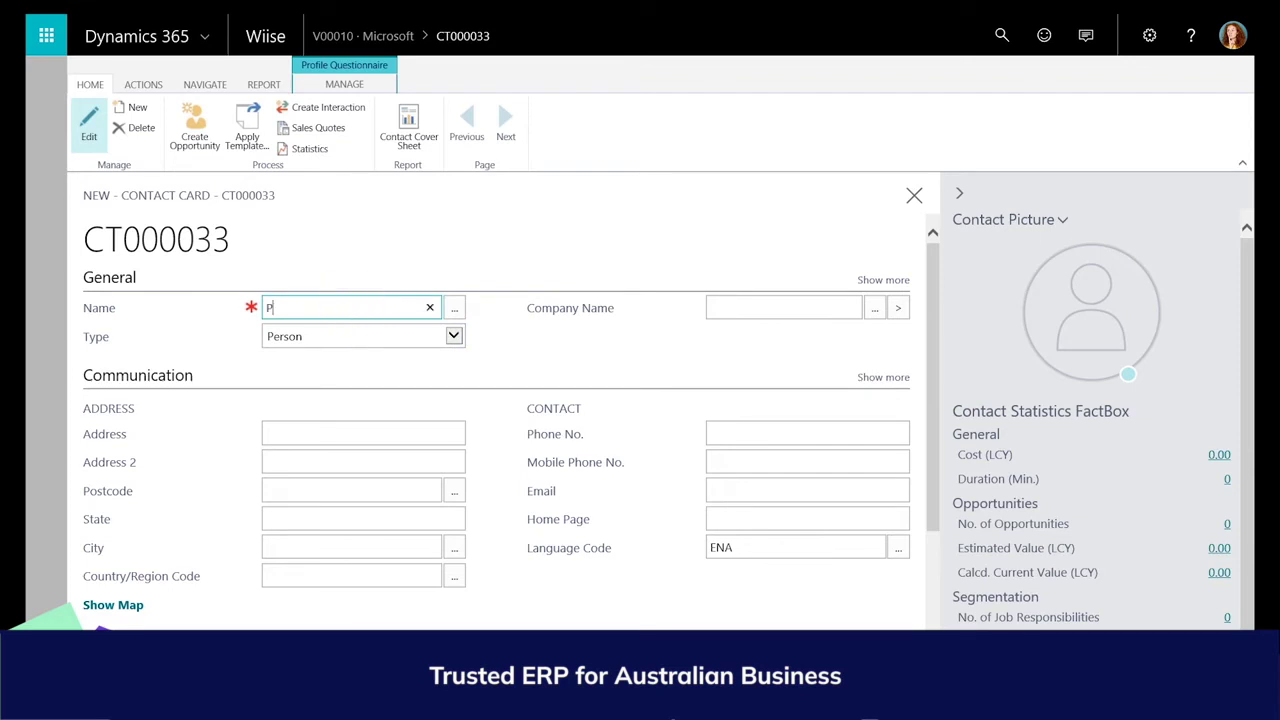
click(515, 333)
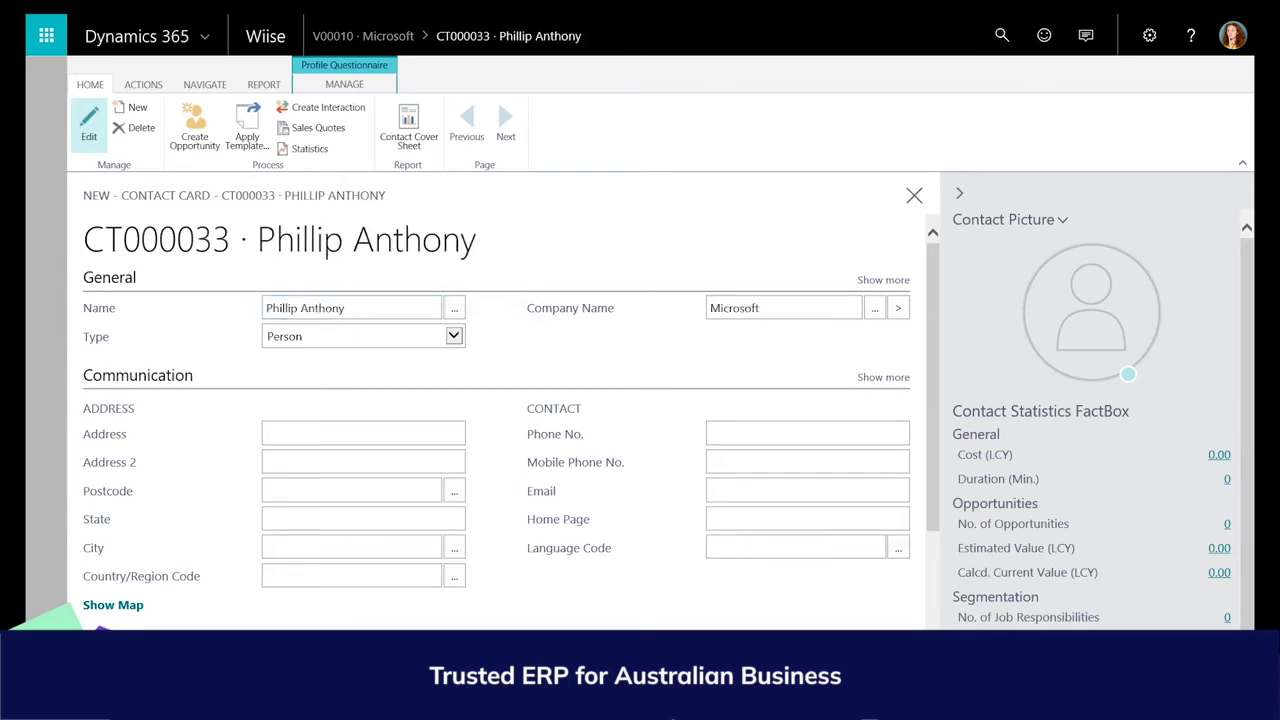
key(Escape)
click(922, 375)
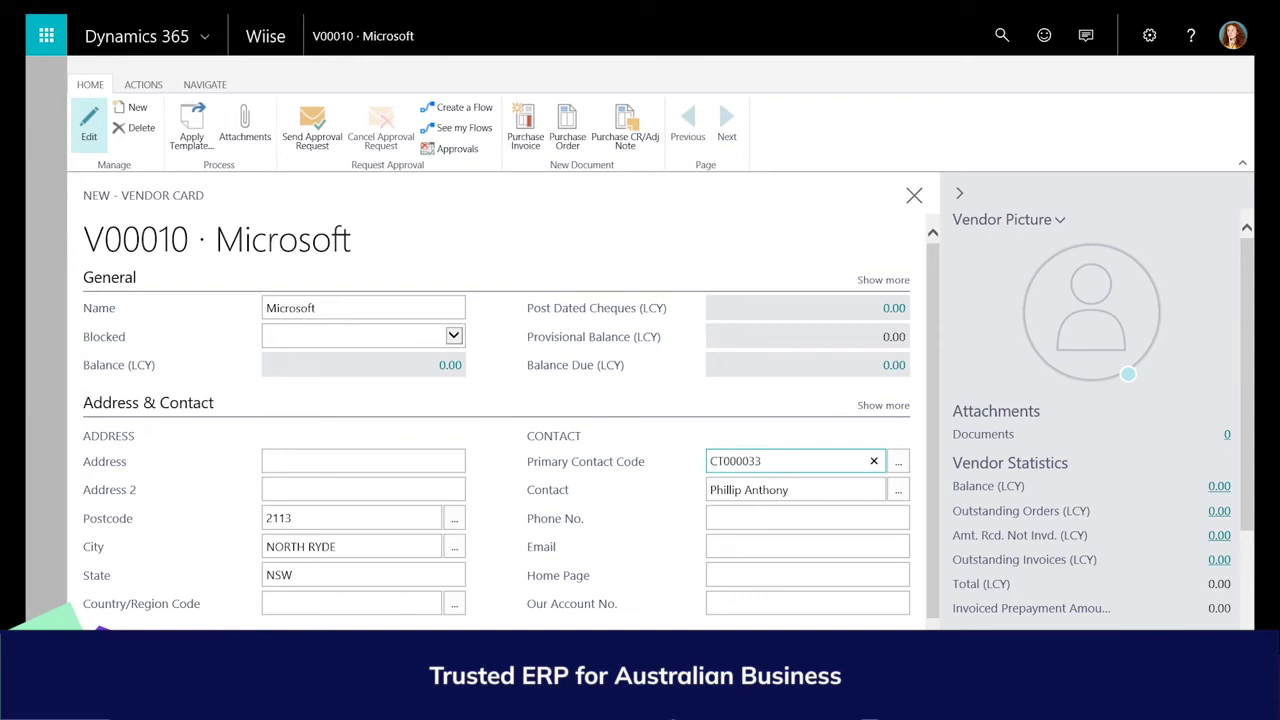
Set the Gen. Bus., GST Bus. and Vendor Posting Groups to DOMESTIC, then show the Payments section.
click(150, 404)
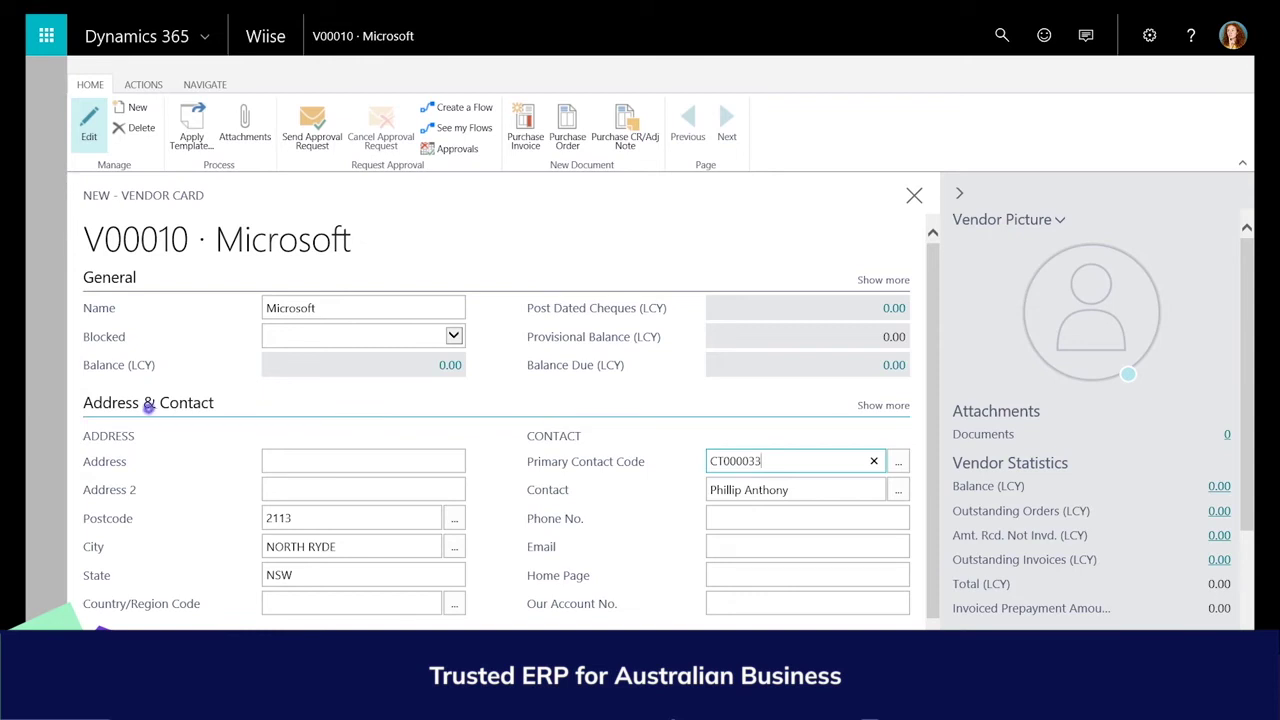
click(147, 437)
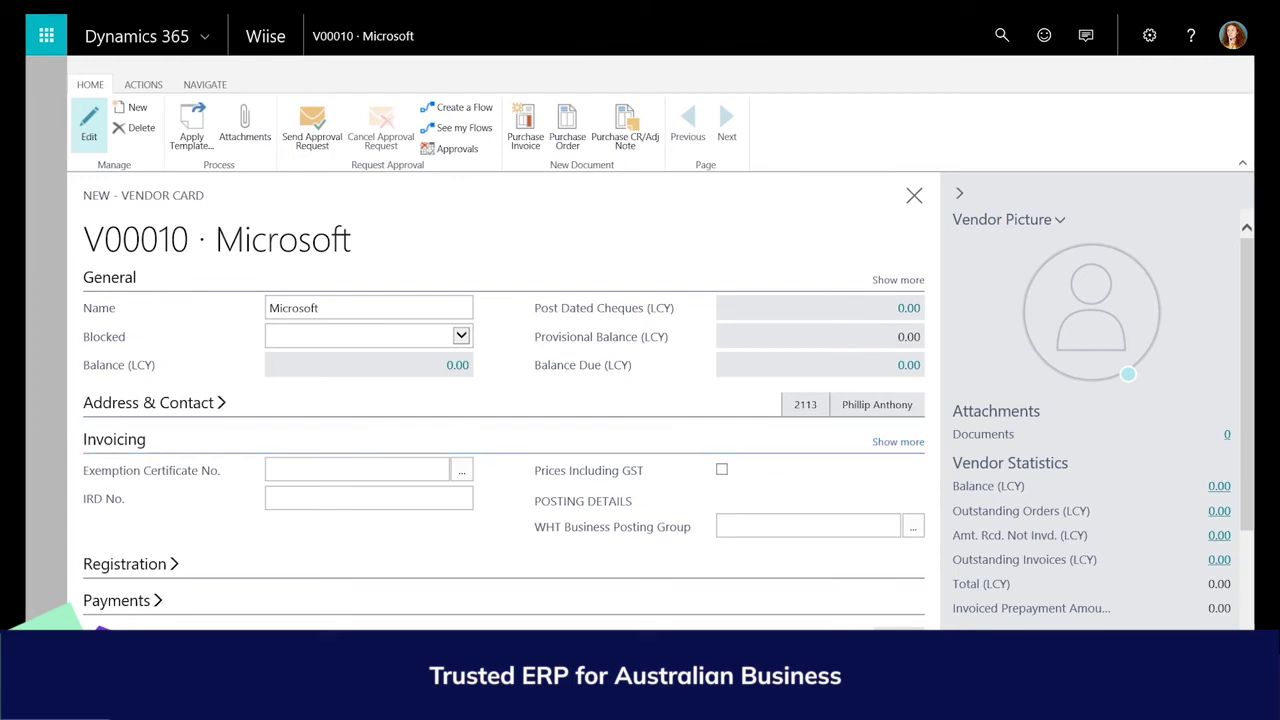
click(897, 441)
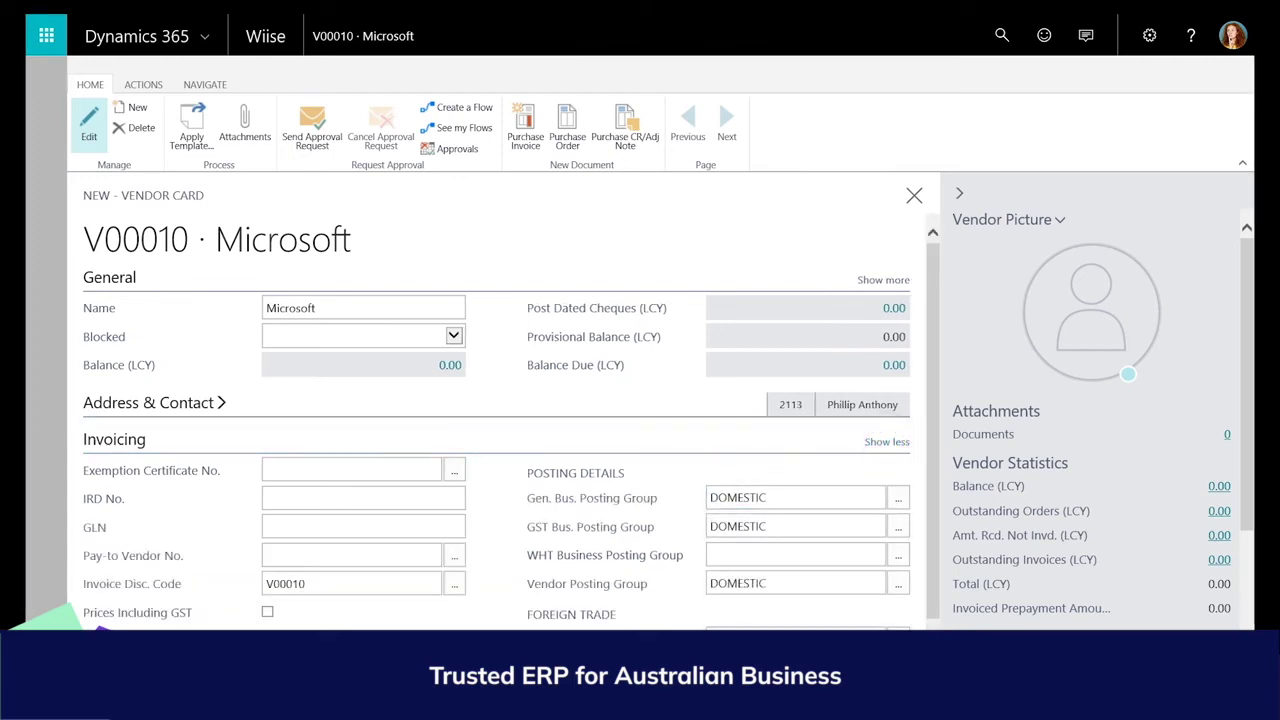
mouse_move(591, 498)
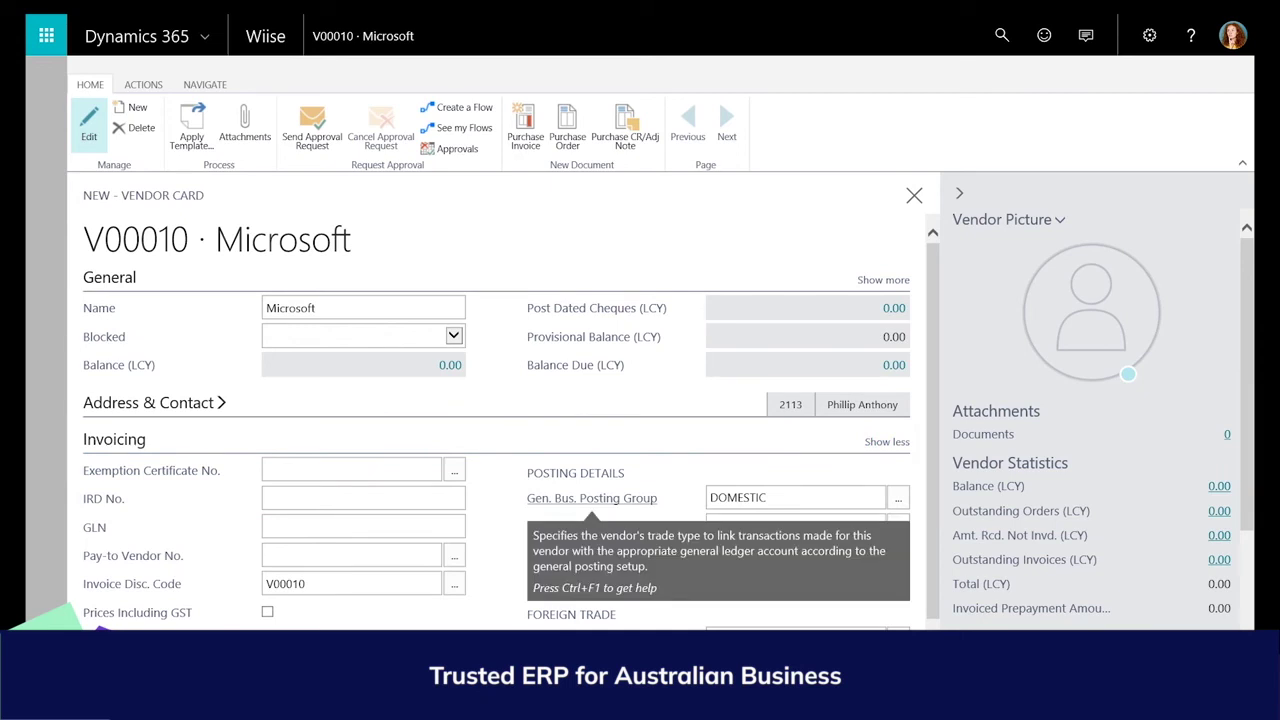
mouse_move(590, 527)
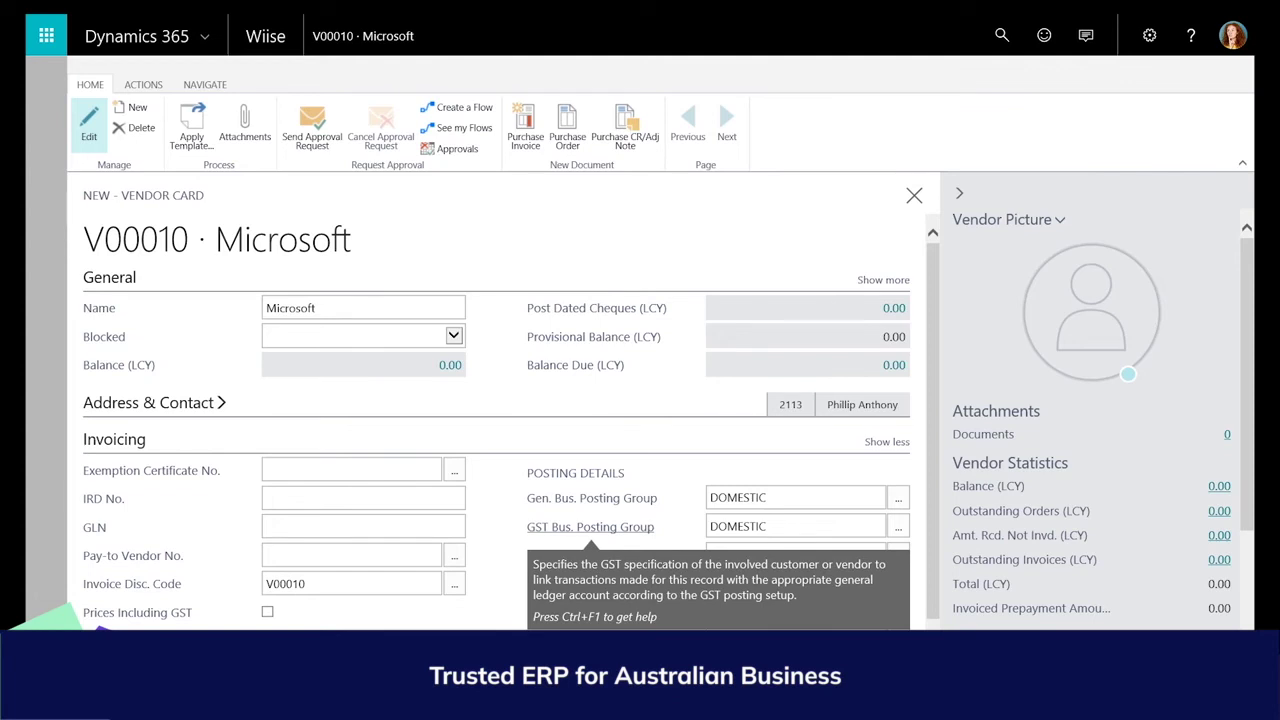
mouse_move(587, 584)
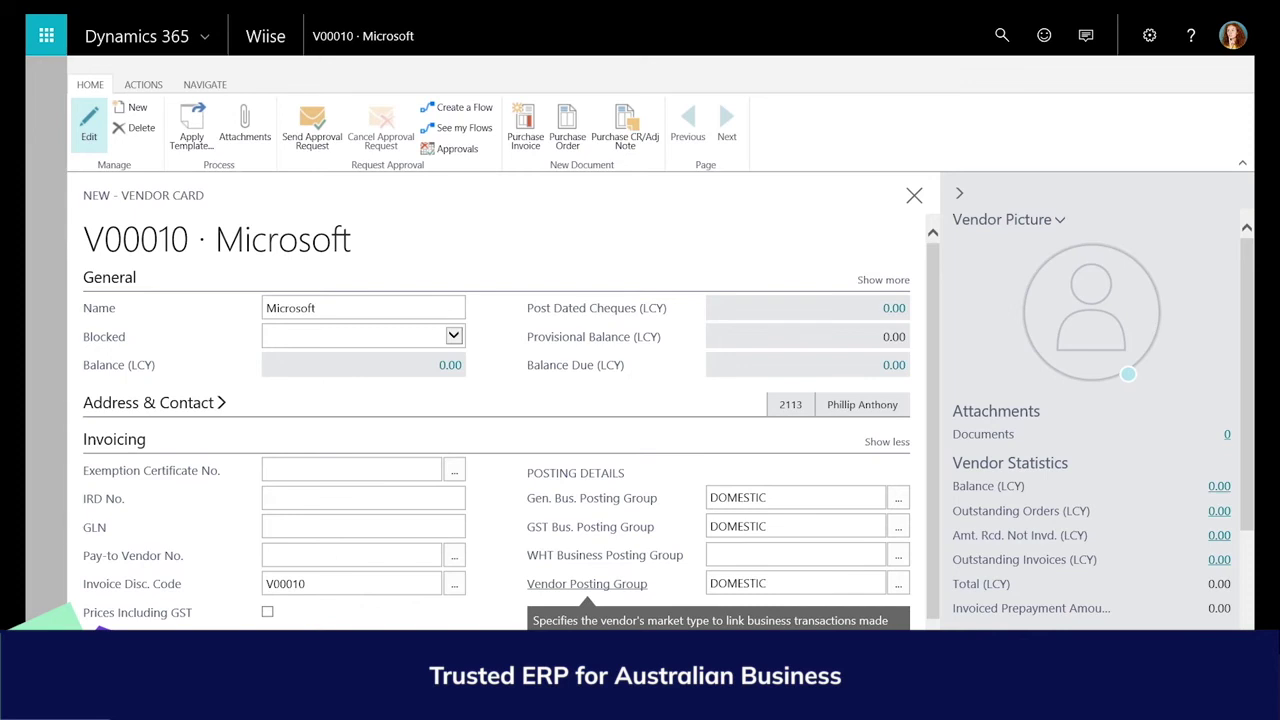
click(114, 439)
click(125, 512)
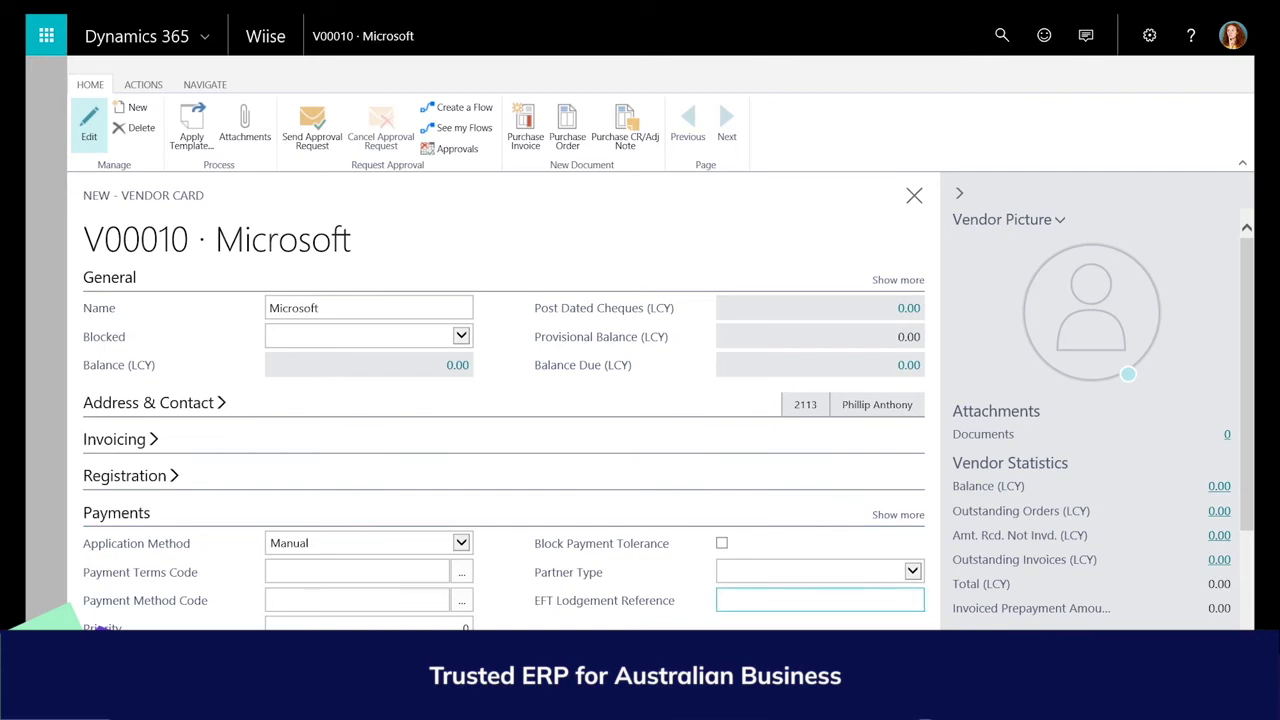
Enter EFT lodgement reference Micro1234, payment method BANK and payment terms 14 DAYS.
click(766, 605)
text(Micro1234)
key(Tab)
click(421, 598)
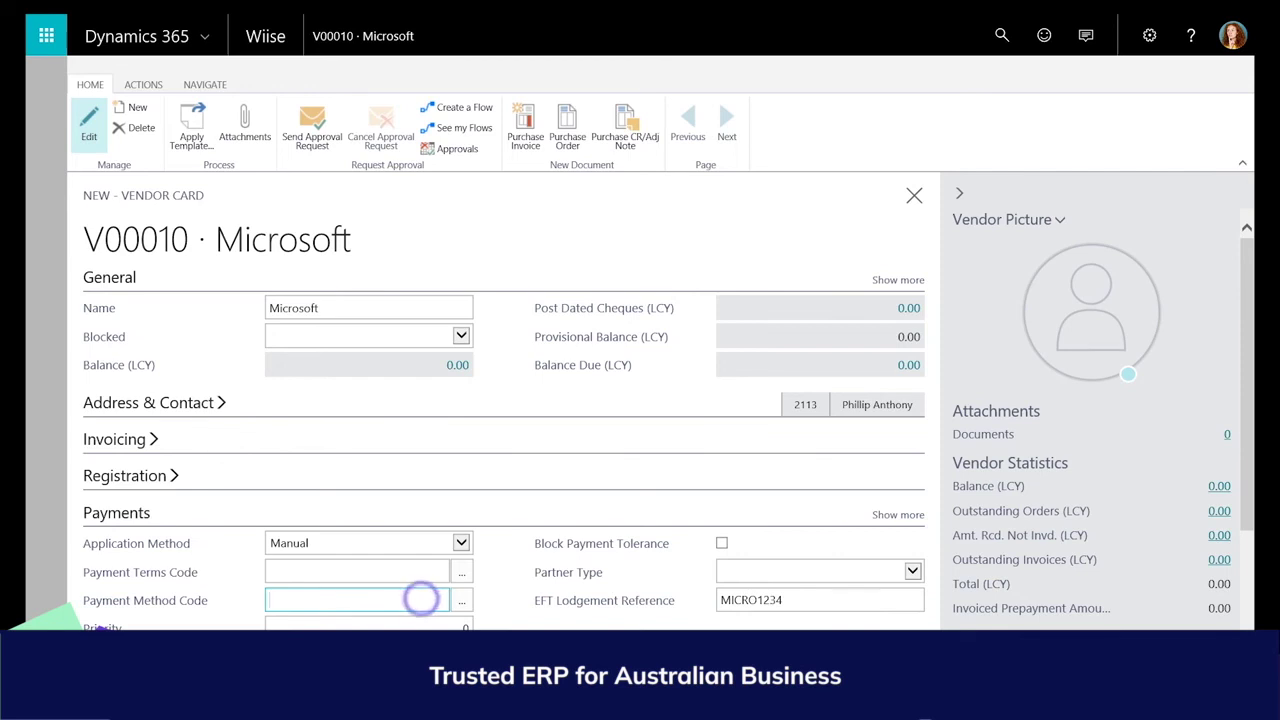
click(461, 600)
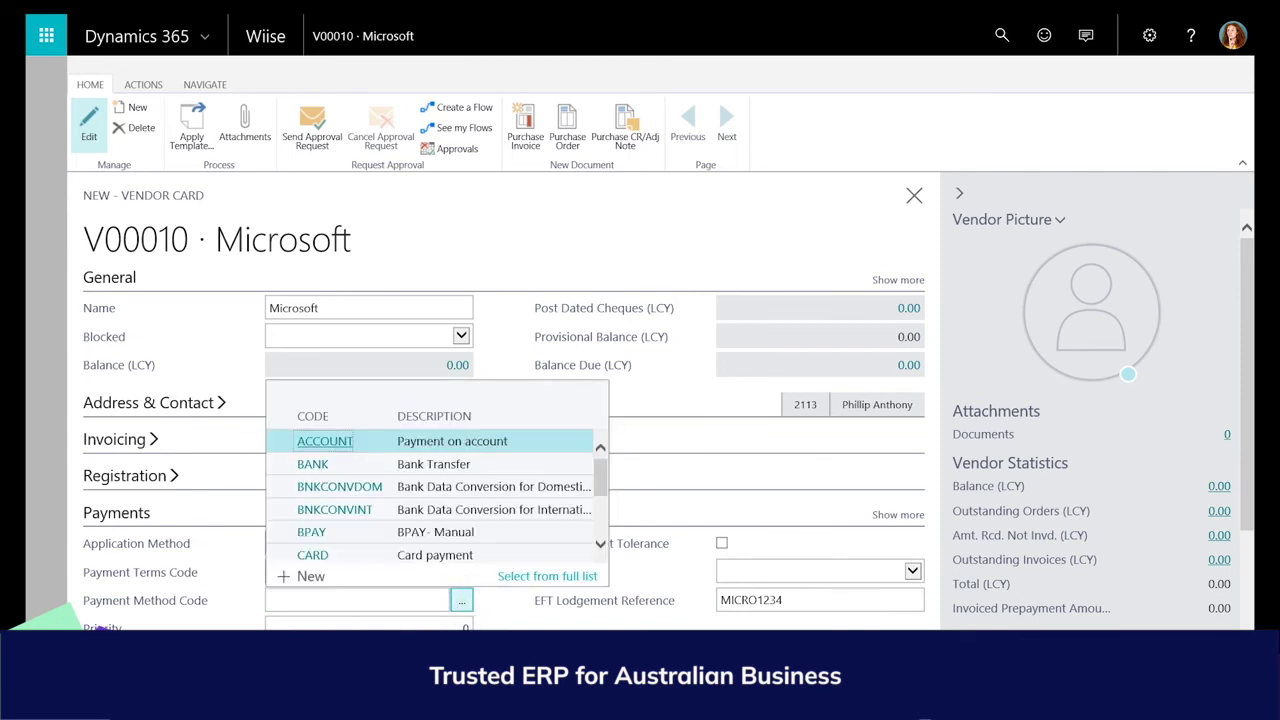
click(312, 464)
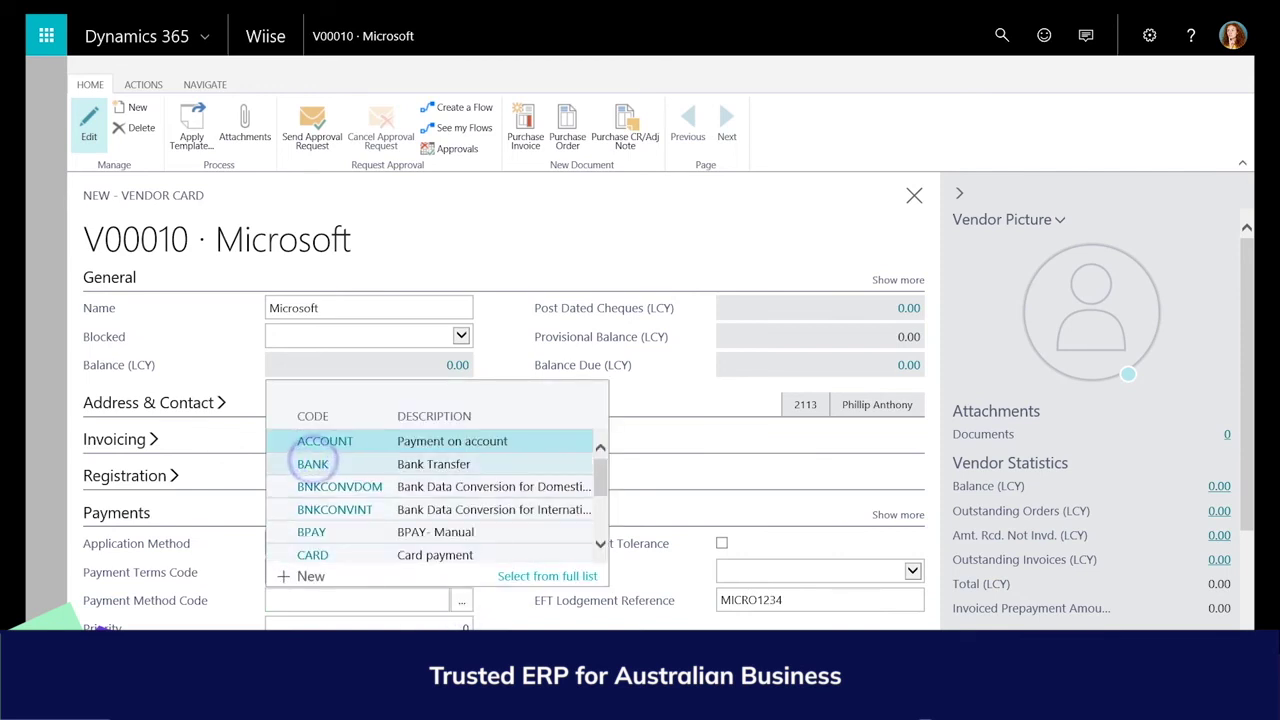
click(462, 572)
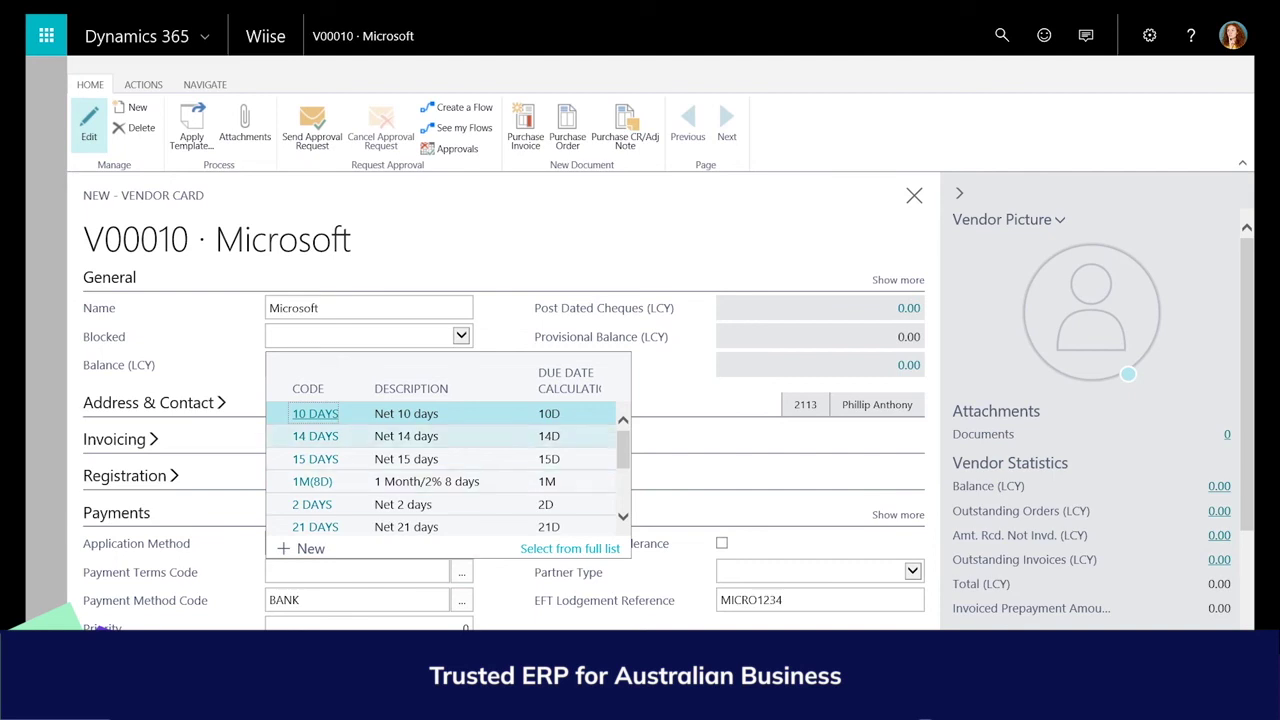
click(315, 436)
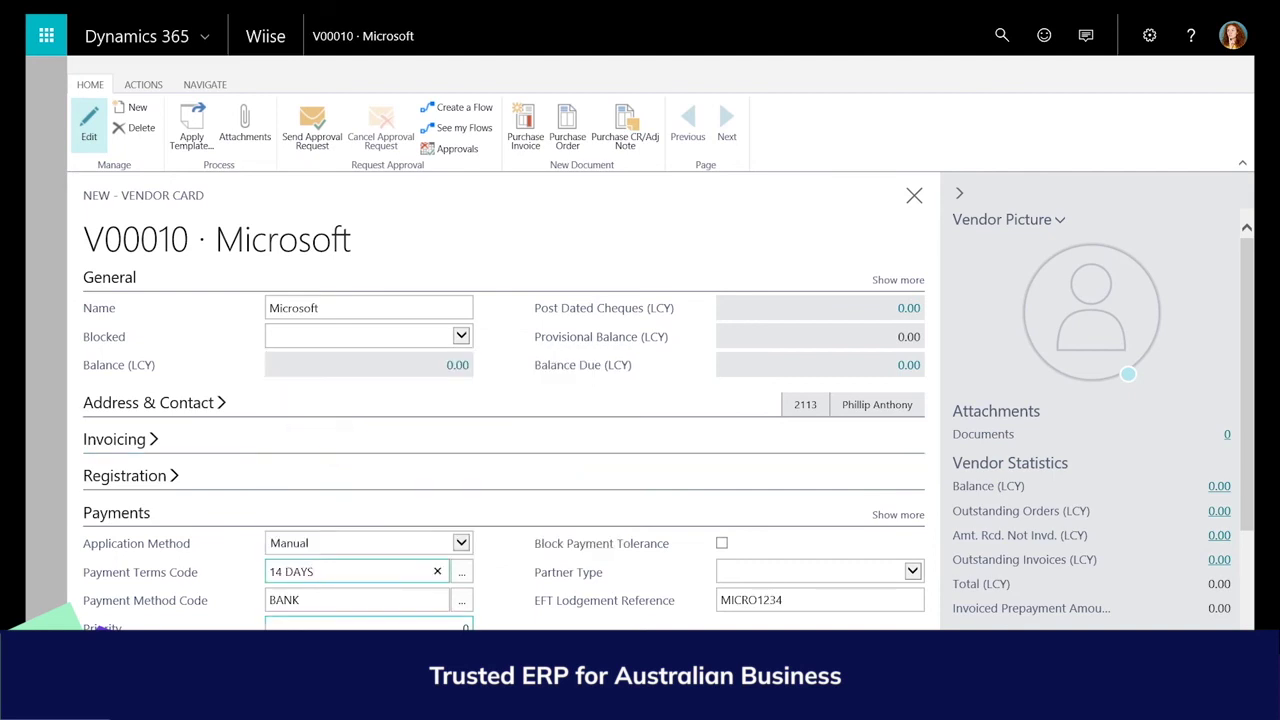
click(450, 625)
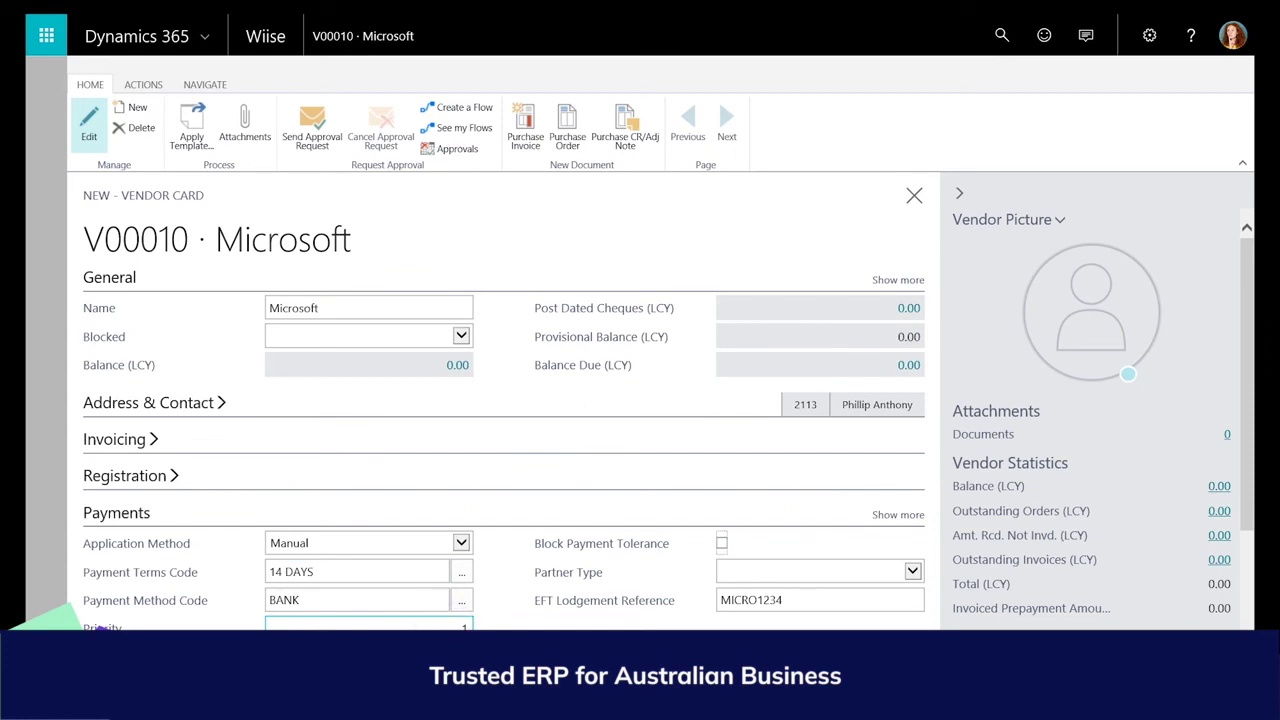
click(116, 512)
Add vendor bank account MICRO with its branch and account numbers, marked as the default EFT account.
click(205, 84)
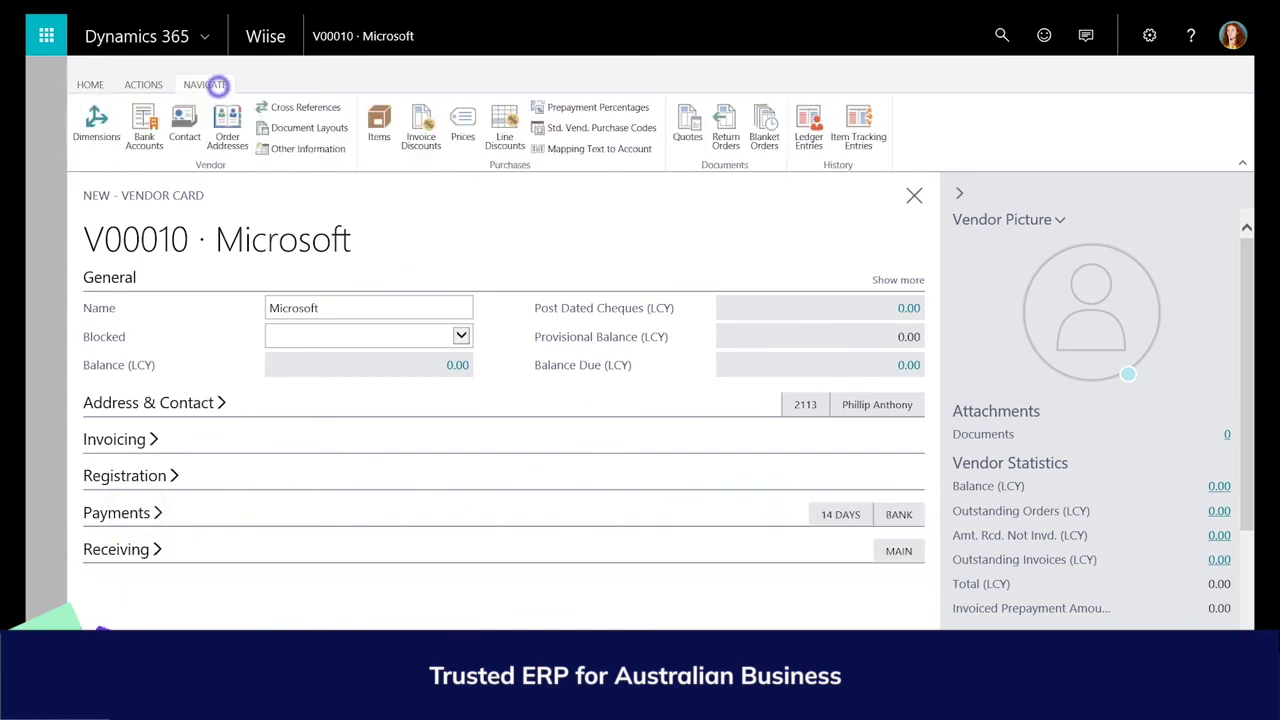
click(144, 128)
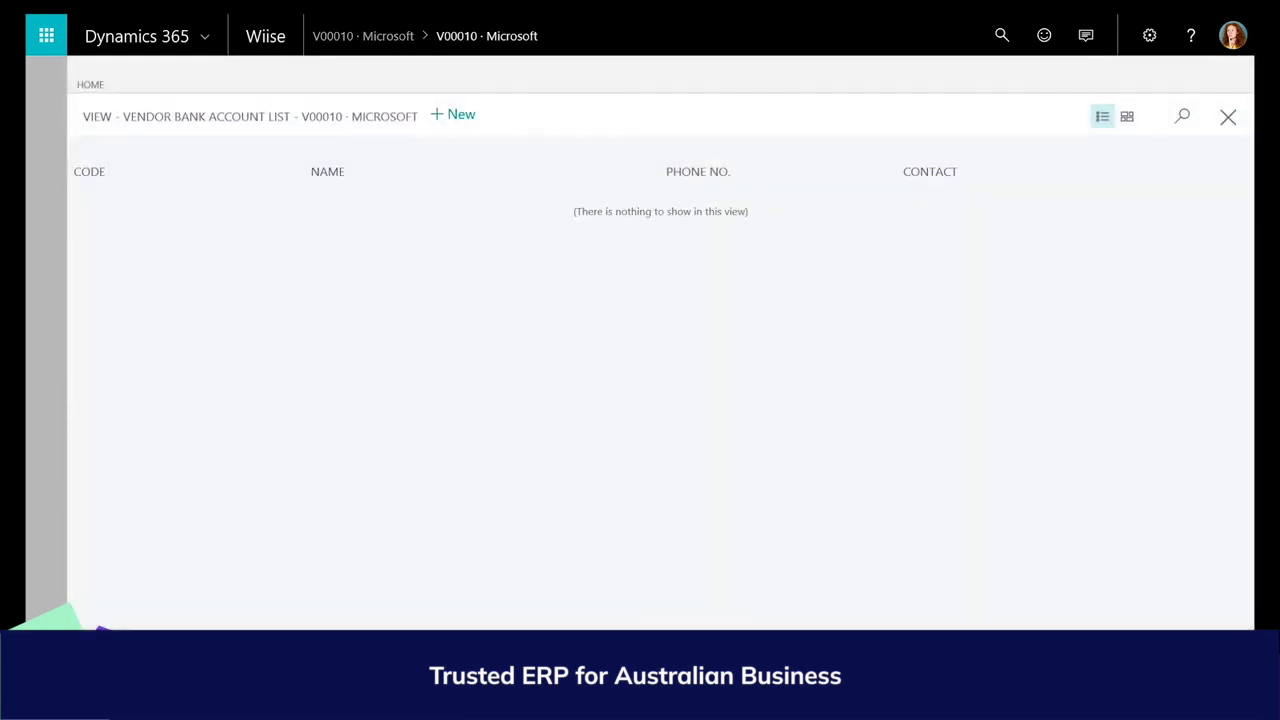
click(463, 114)
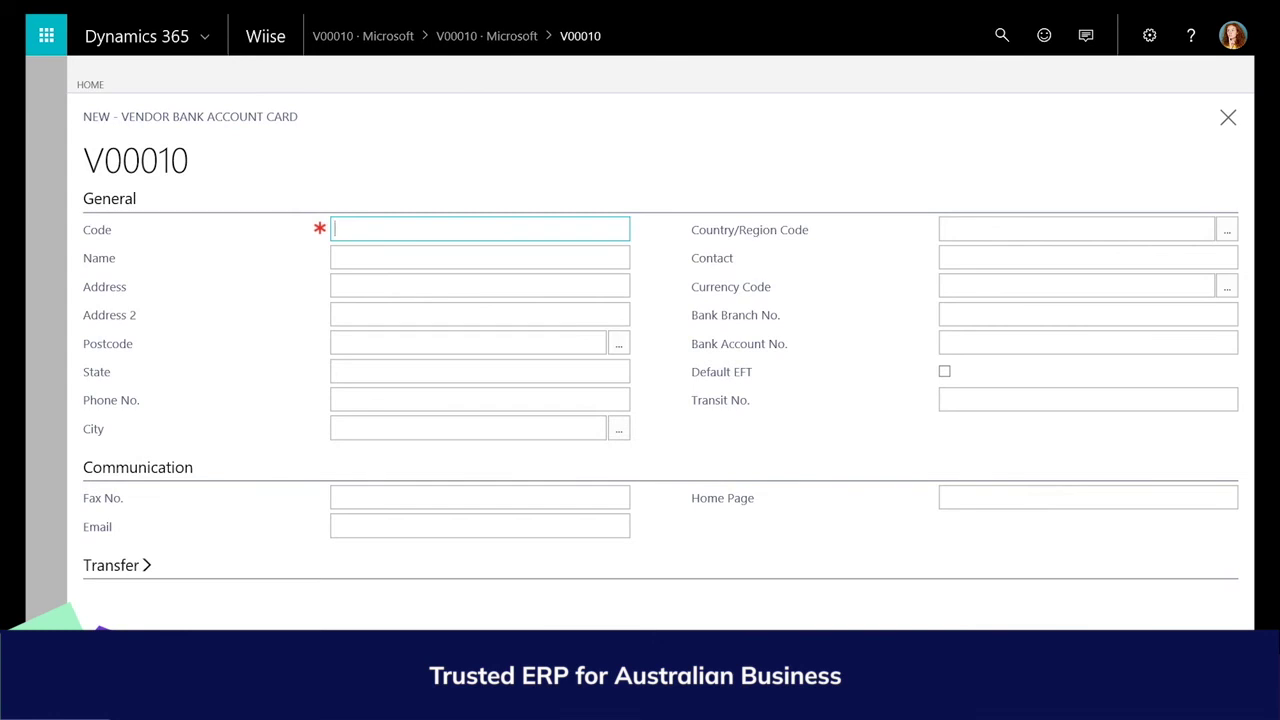
text(Micro)
key(Tab)
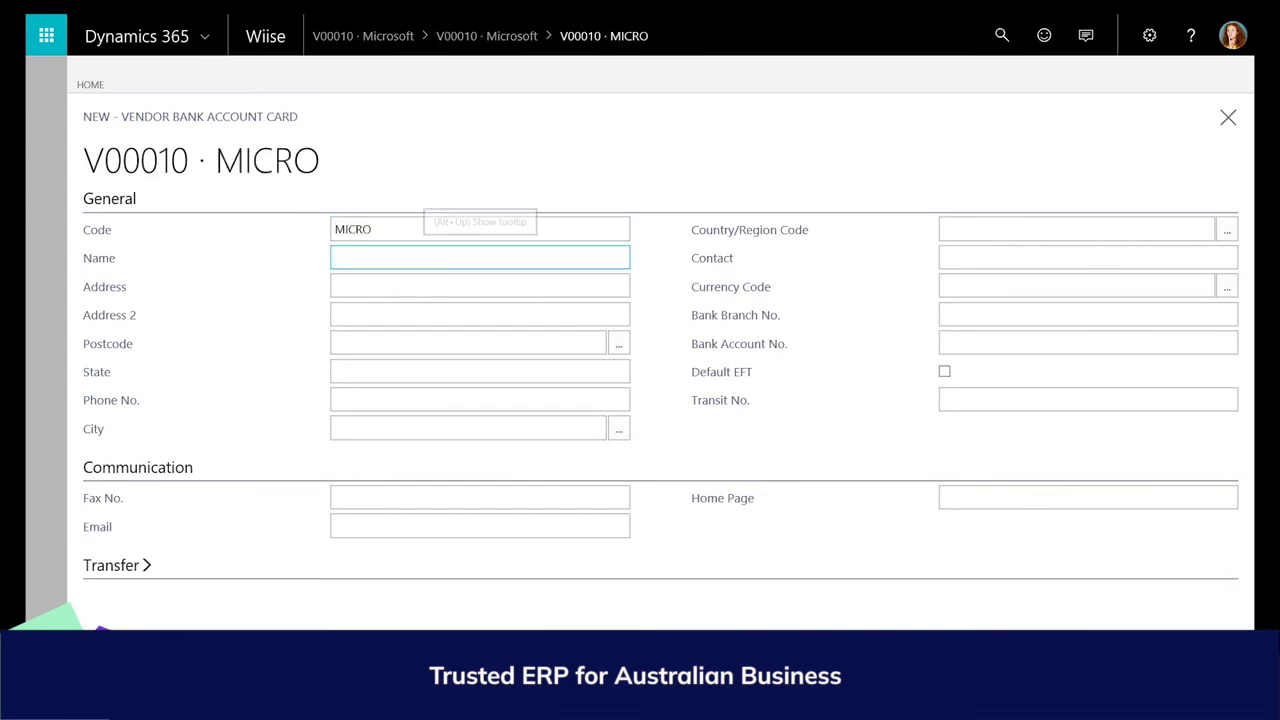
click(961, 318)
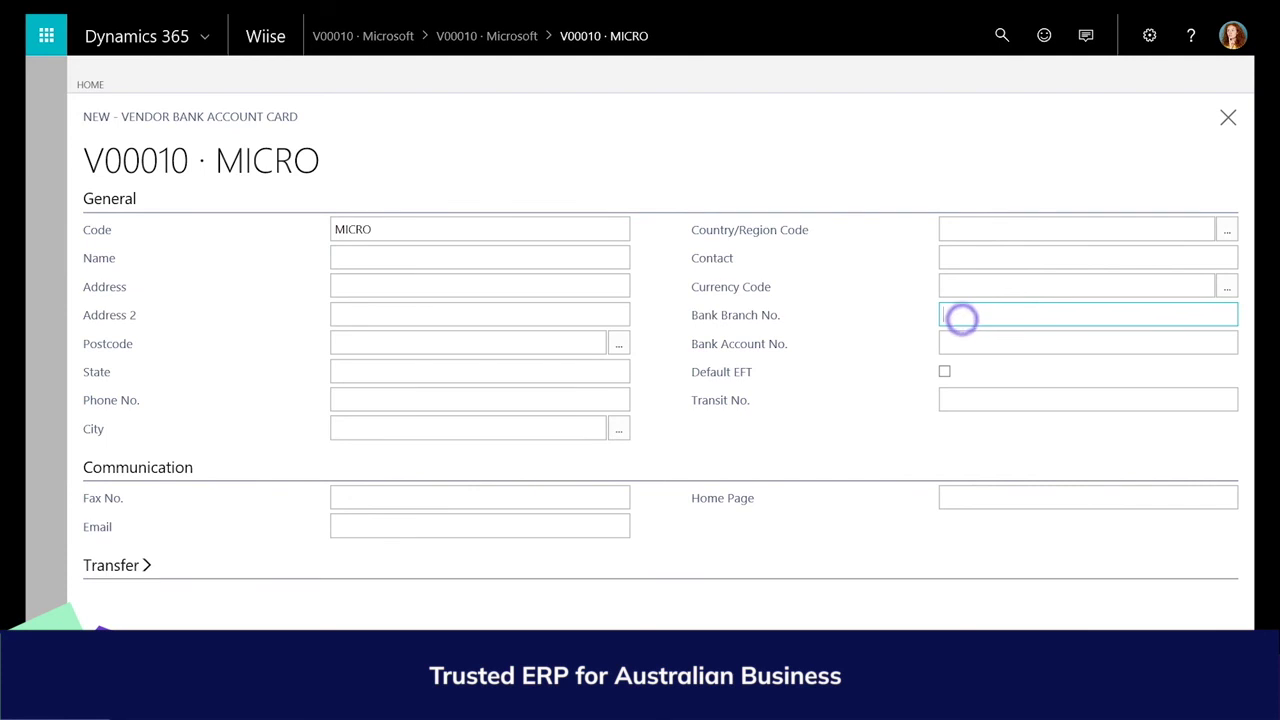
text(#######)
key(Tab)
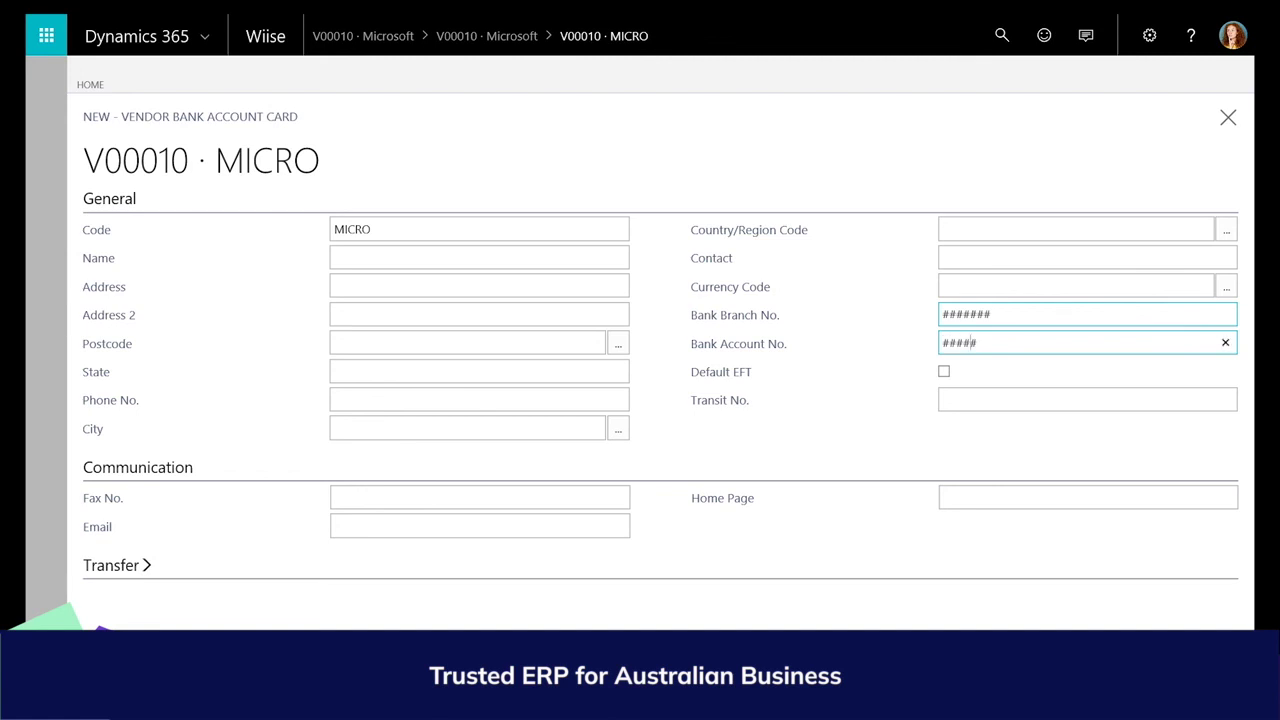
key(Tab)
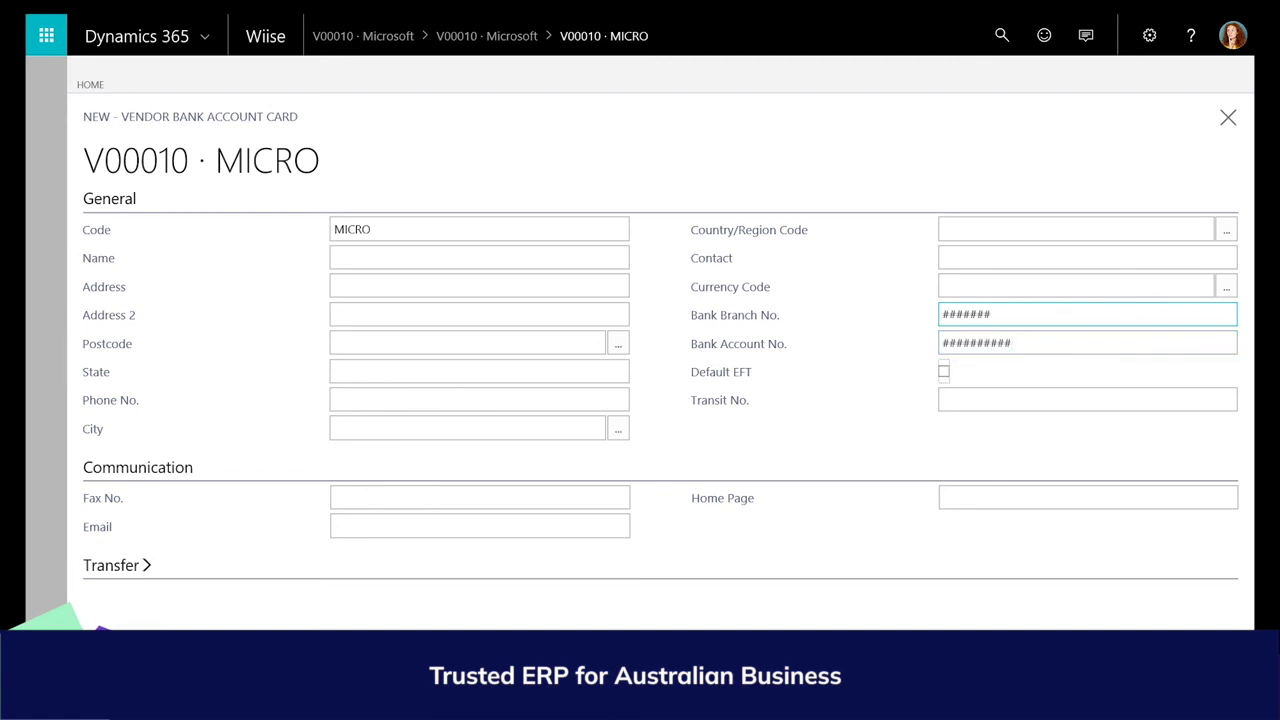
click(944, 371)
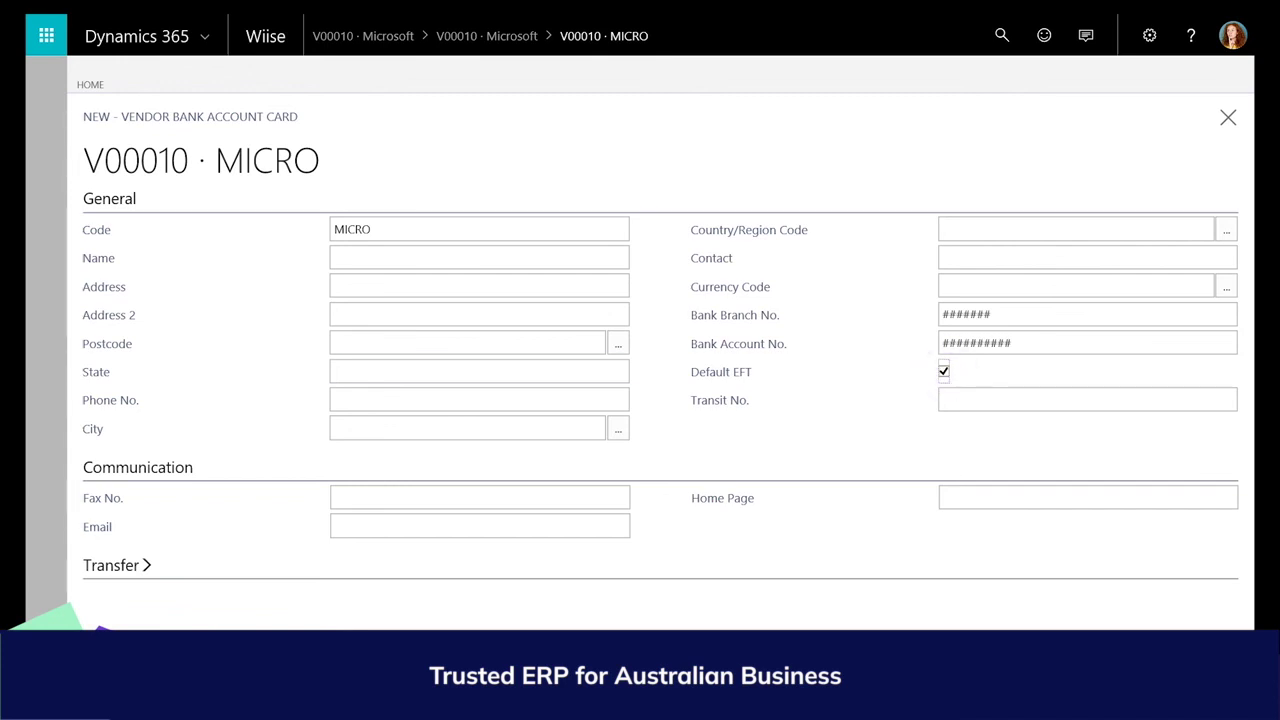
click(30, 318)
click(30, 318)
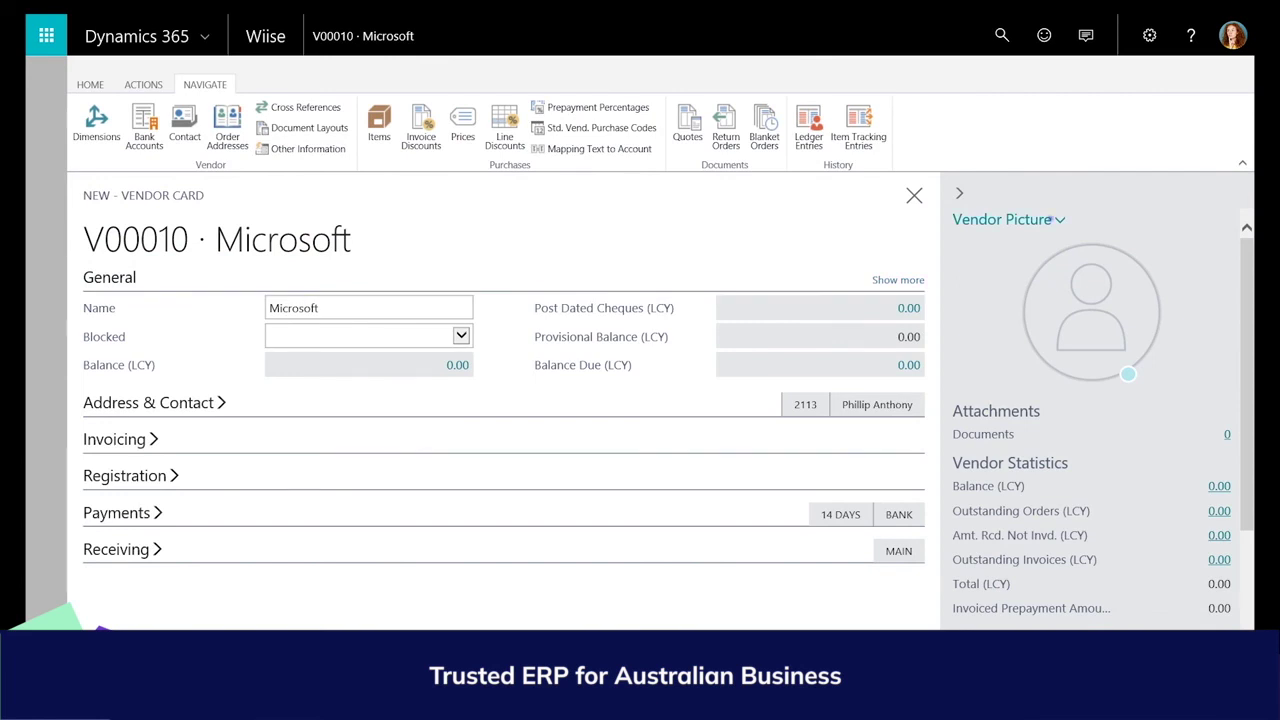
Begin importing a vendor picture by browsing for an image file.
click(1052, 219)
click(1000, 246)
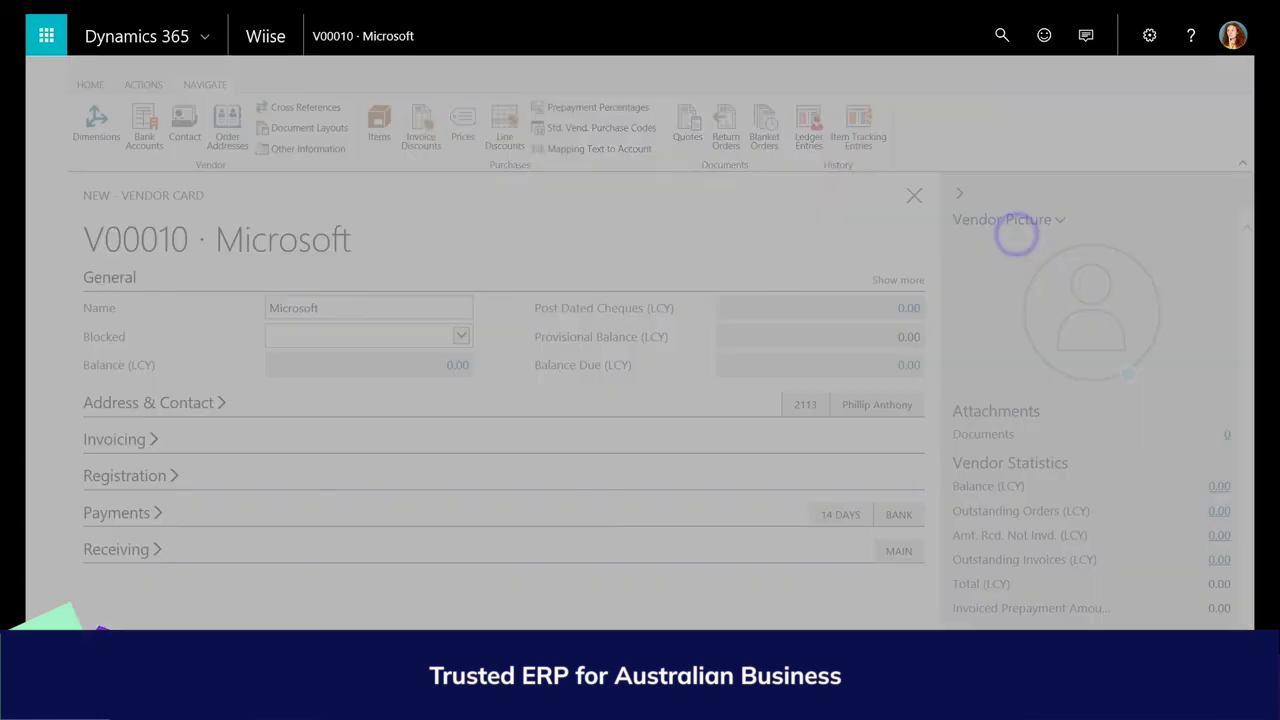
click(741, 143)
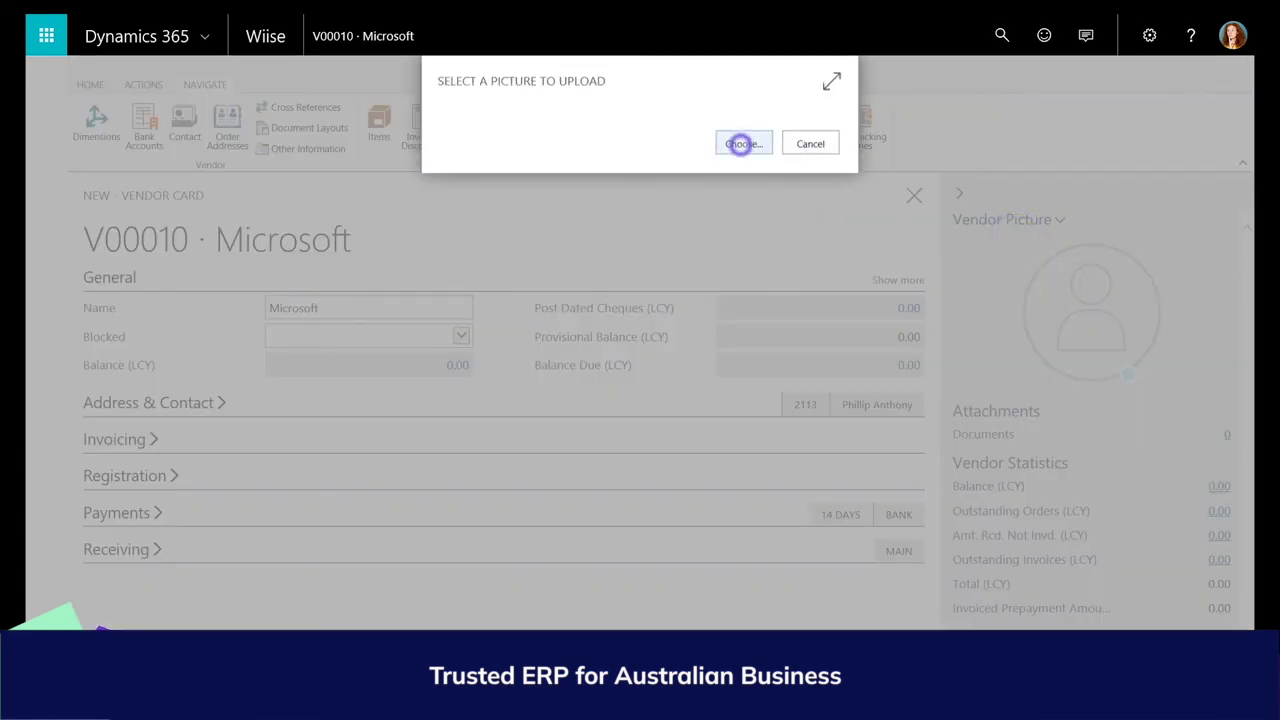